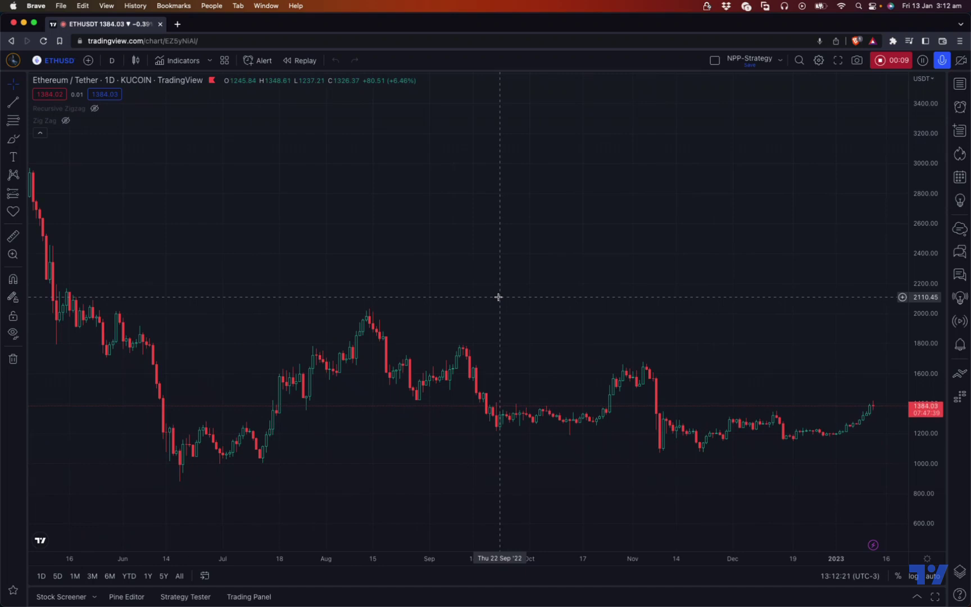
# - Draw a rising trend line above the recent highs, from about 1288 on 23 Nov '22 to about 1430 on 15 Jan '23
pyautogui.scroll(-2, 499, 296)
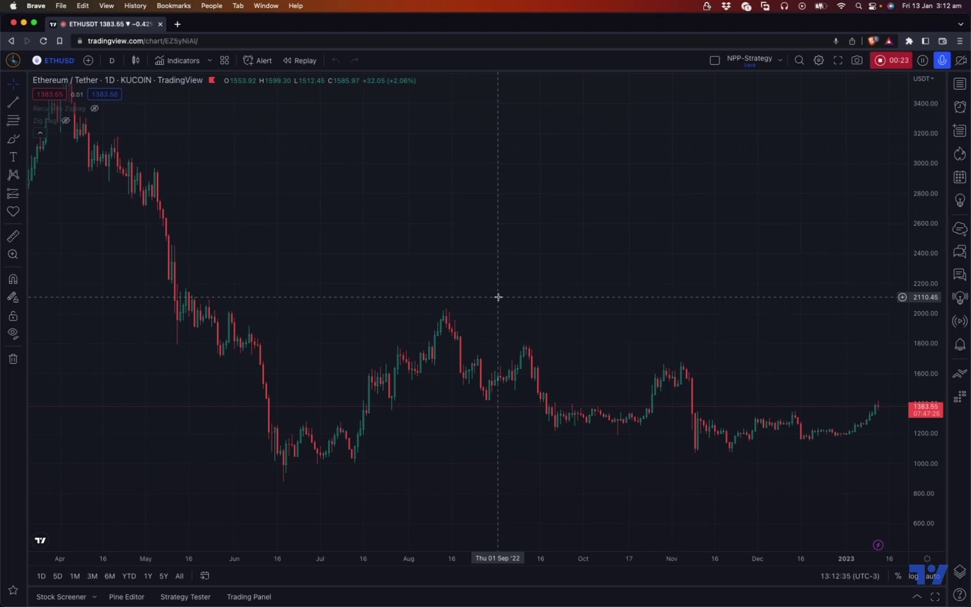
pyautogui.click(13, 101)
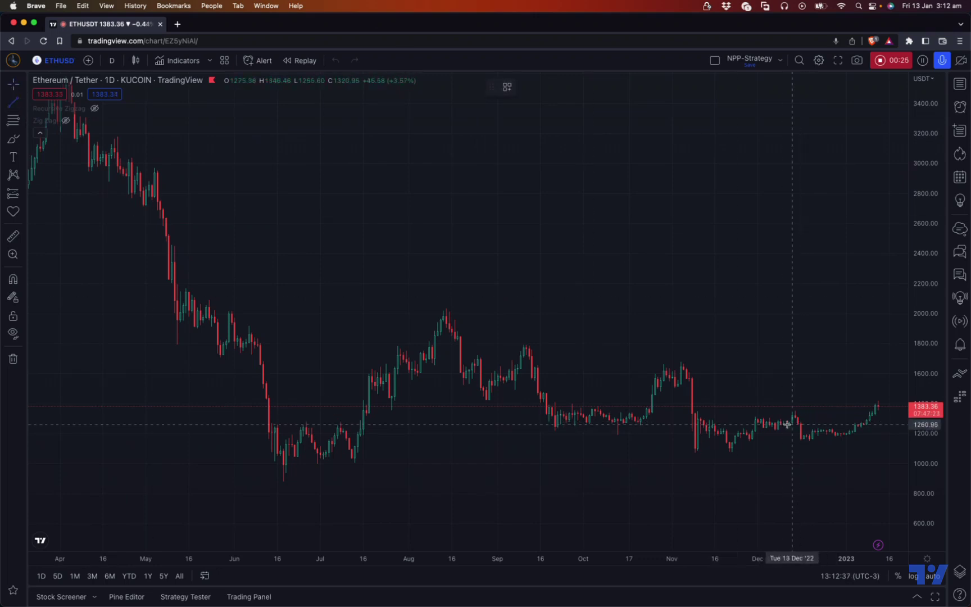
pyautogui.click(735, 420)
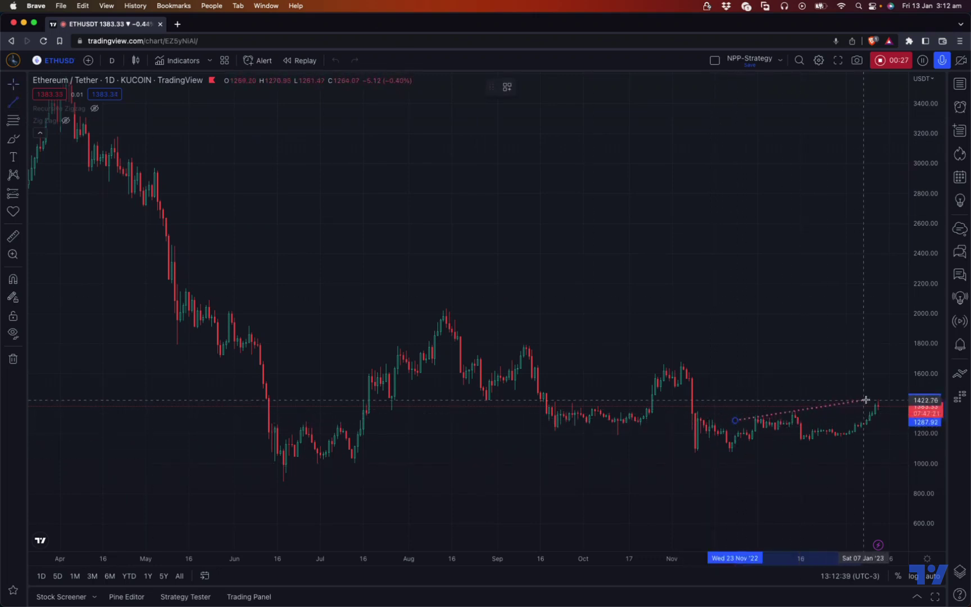
pyautogui.click(886, 399)
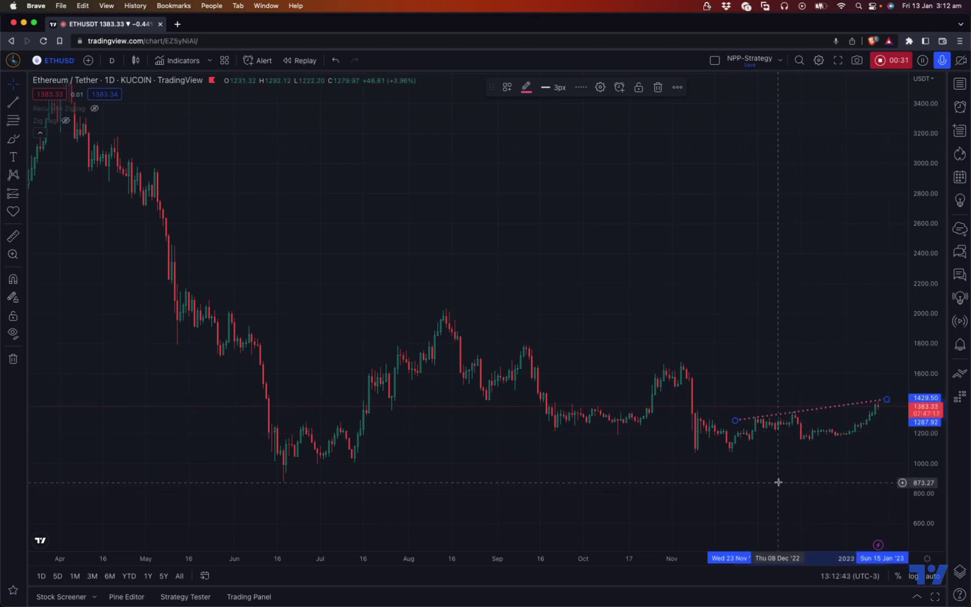
# - Draw a falling trend line from the August peak, about 2046 on 10 Aug '22, to about 1365 on 16 Jan '23
pyautogui.moveTo(779, 484); pyautogui.dragTo(567, 424)
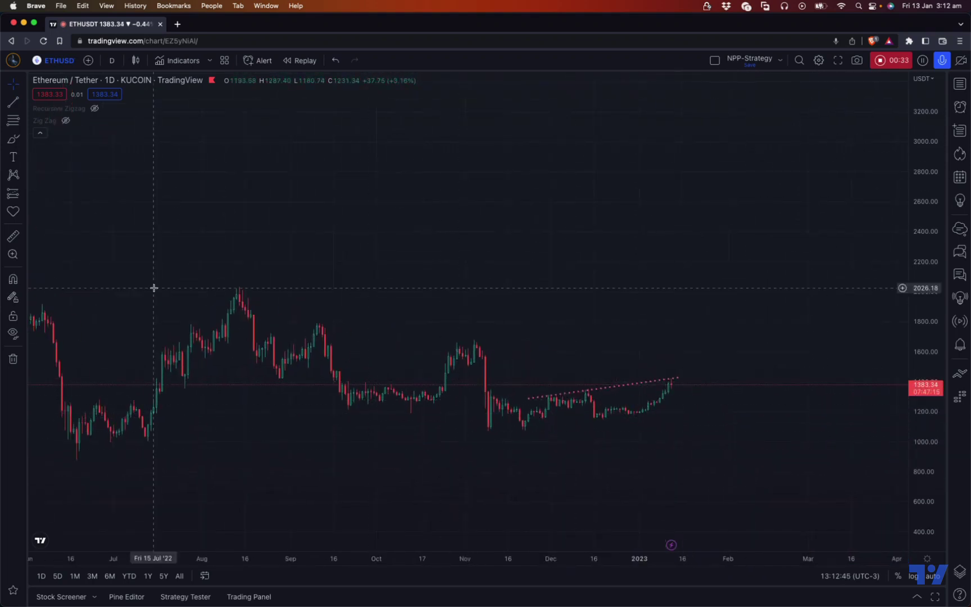
pyautogui.click(13, 102)
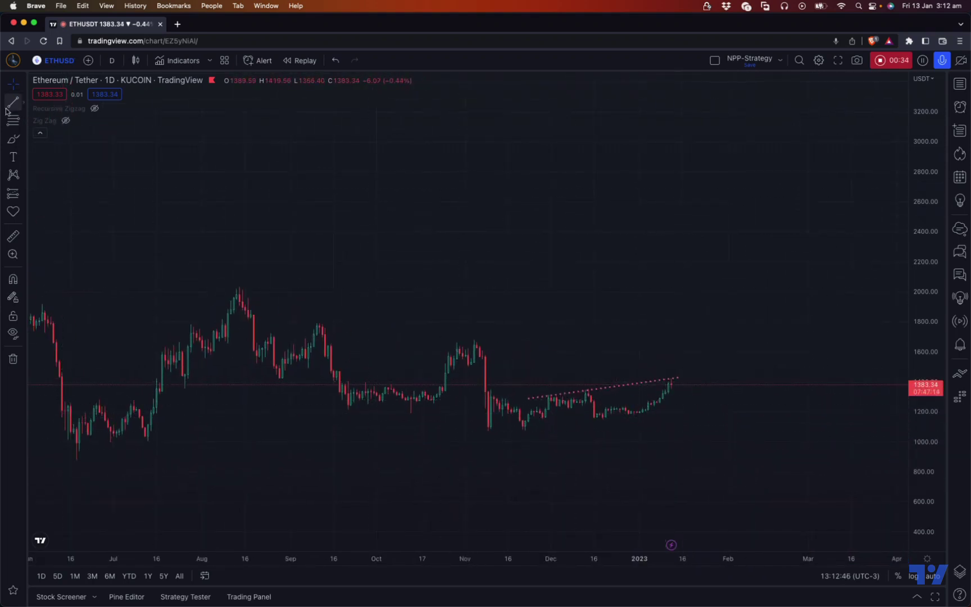
pyautogui.click(227, 284)
pyautogui.click(682, 386)
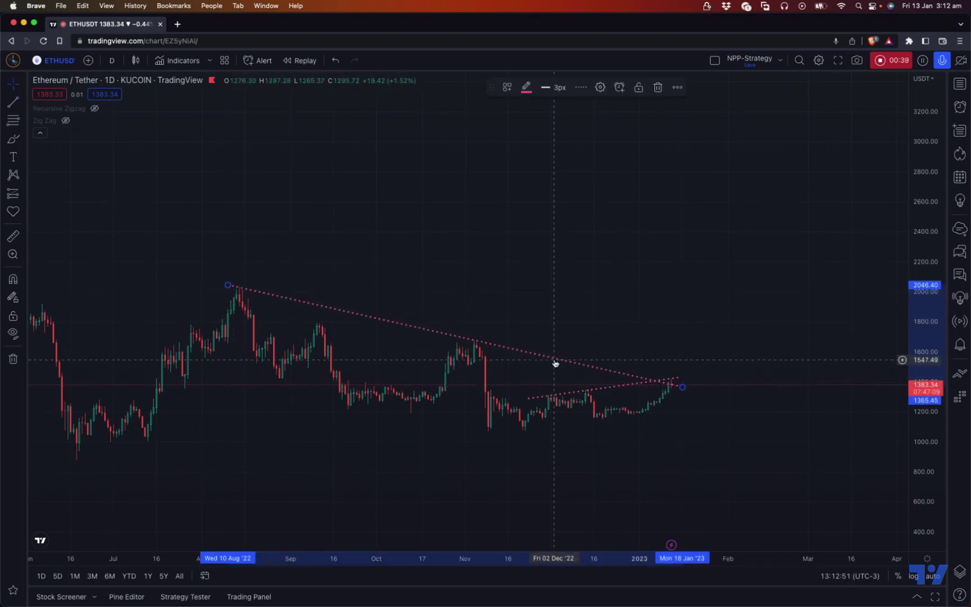
# - Draw a trend line over the September and November highs, from about 1760 on 2 Sep '22 to about 1517, and remove all drawings
pyautogui.scroll(-1, 570, 442)
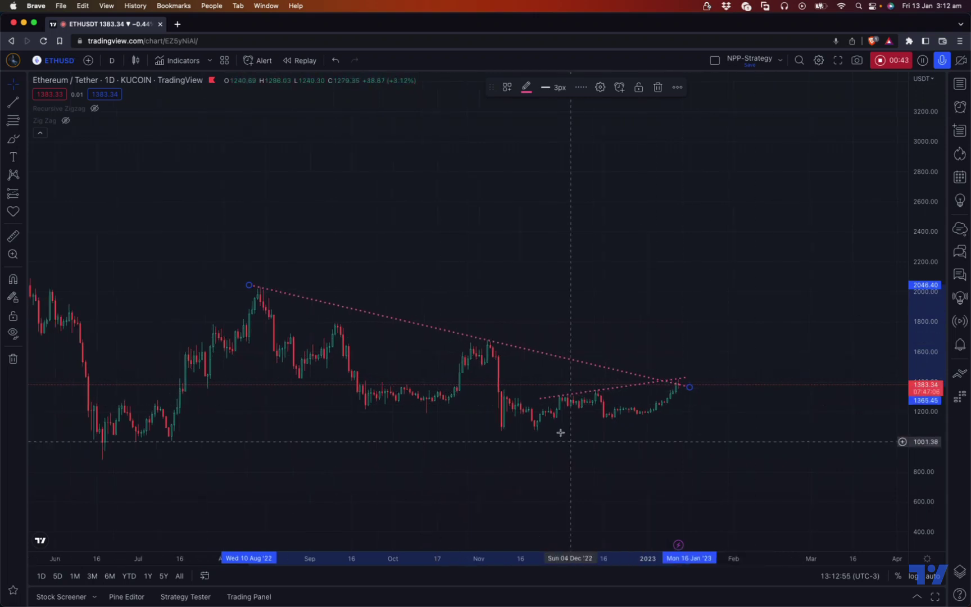
pyautogui.click(13, 102)
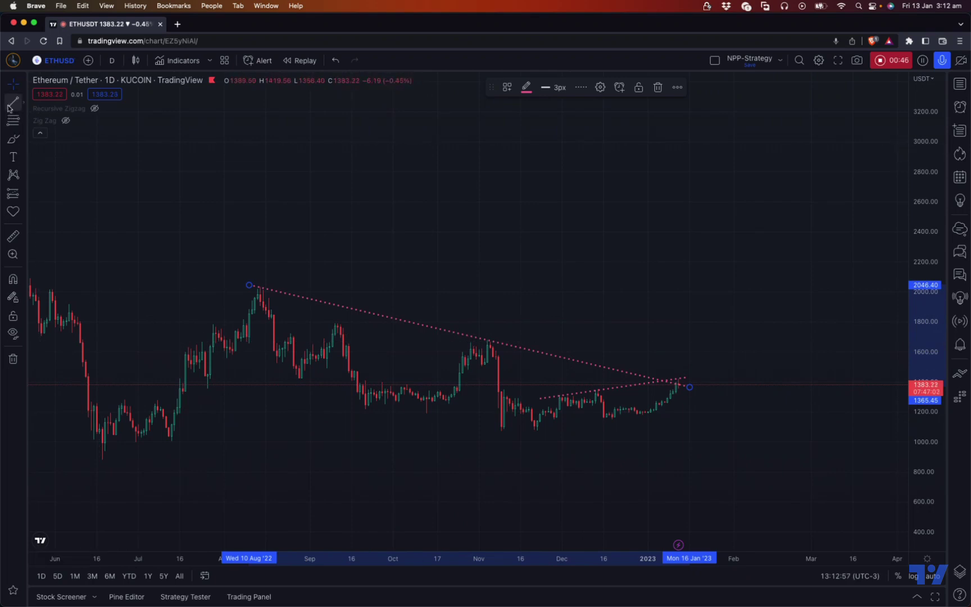
pyautogui.click(312, 327)
pyautogui.click(737, 364)
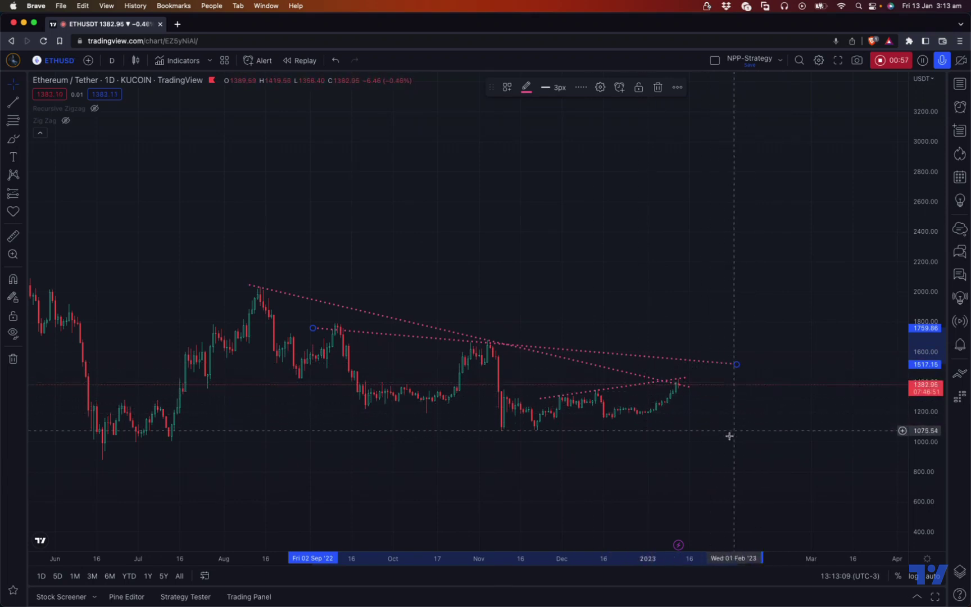
pyautogui.click(13, 359)
pyautogui.click(51, 354)
# - Draw a falling trend line under the July 2021 lows, from about 2191 on 2 Jul '21 to about 1689 on 22 Jul '21
pyautogui.scroll(-1, 529, 464)
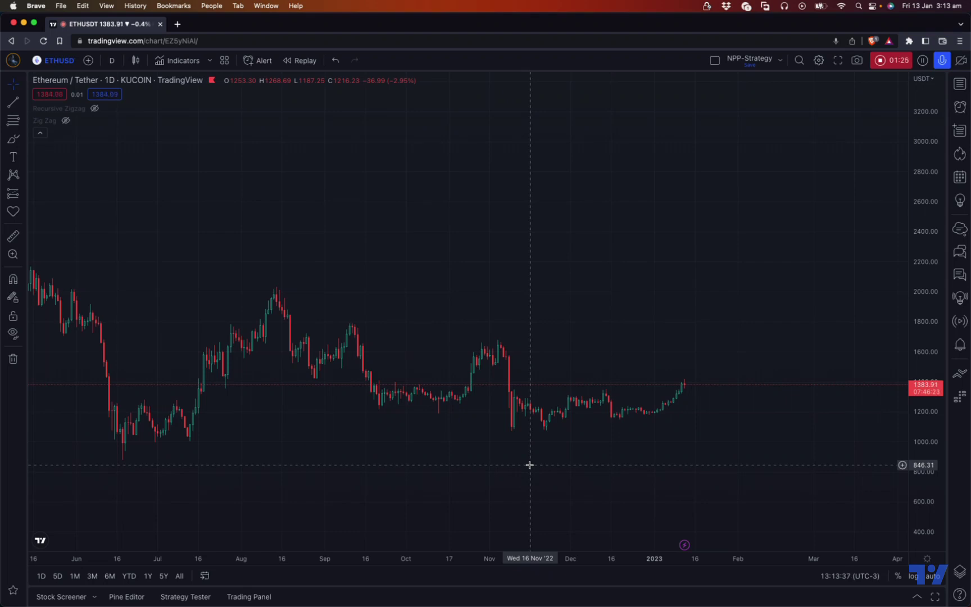
pyautogui.hscroll(-5, 345, 394)
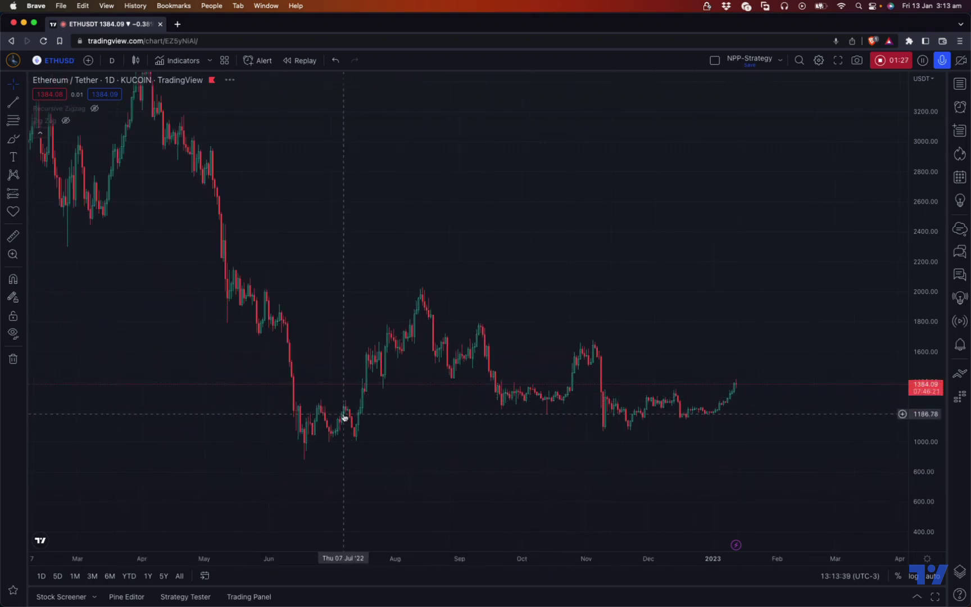
pyautogui.scroll(-1, 421, 428)
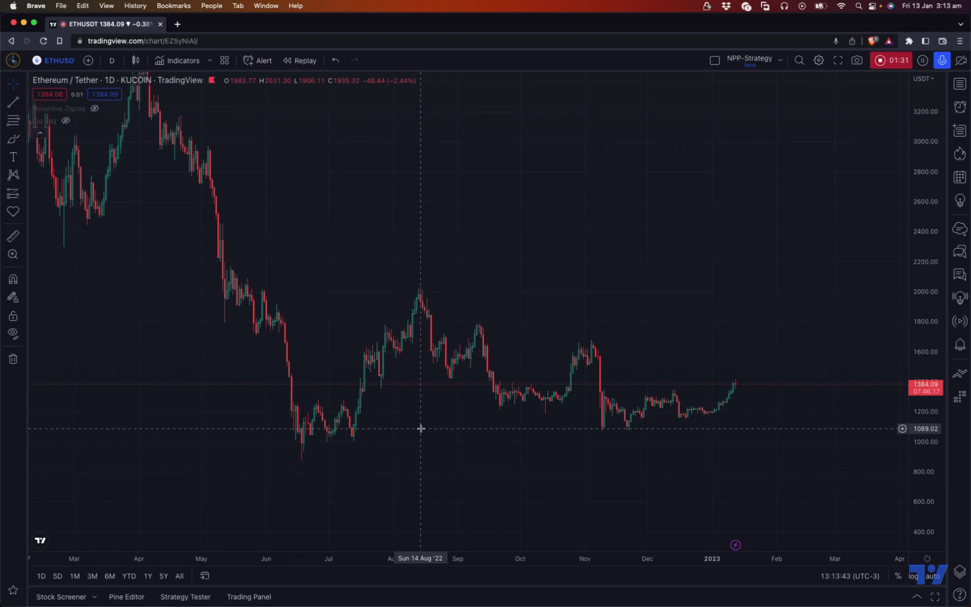
pyautogui.hscroll(-10, 364, 318)
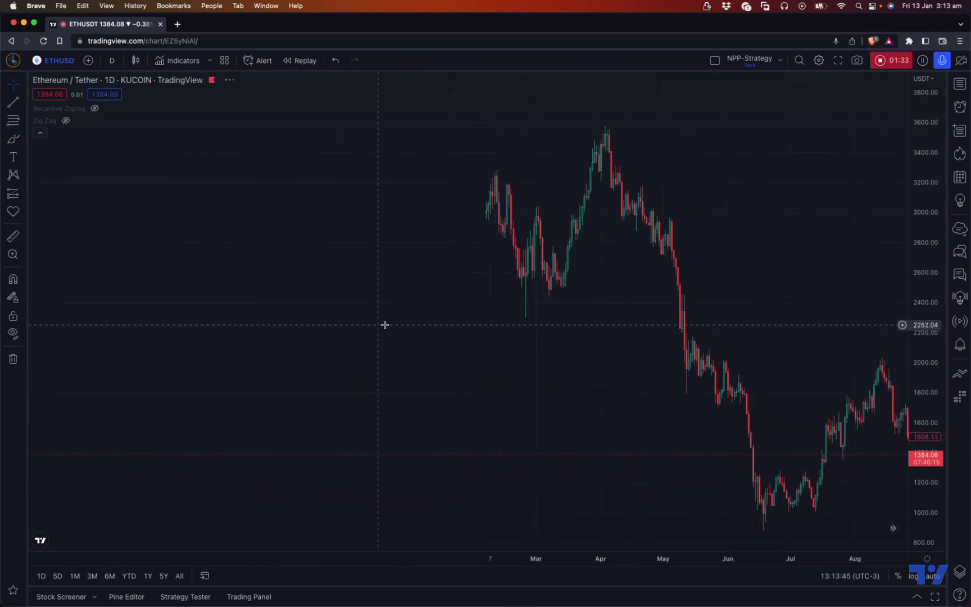
pyautogui.hscroll(-10, 478, 356)
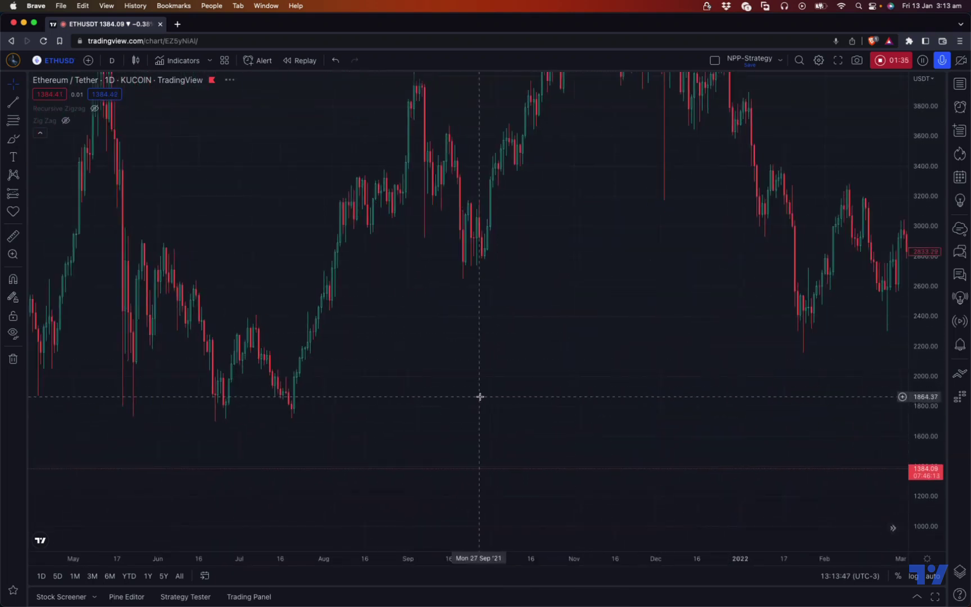
pyautogui.hscroll(-10, 482, 426)
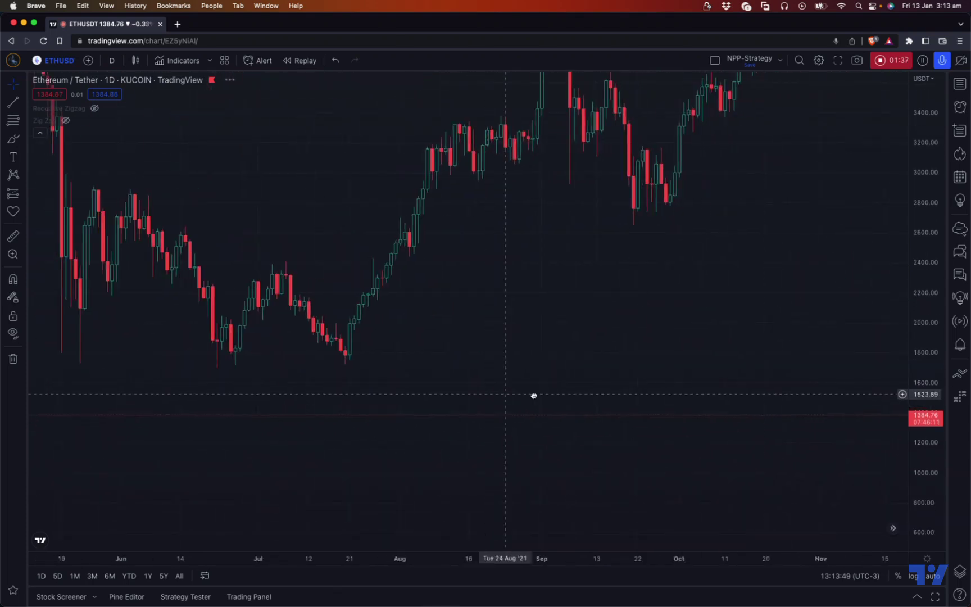
pyautogui.click(13, 102)
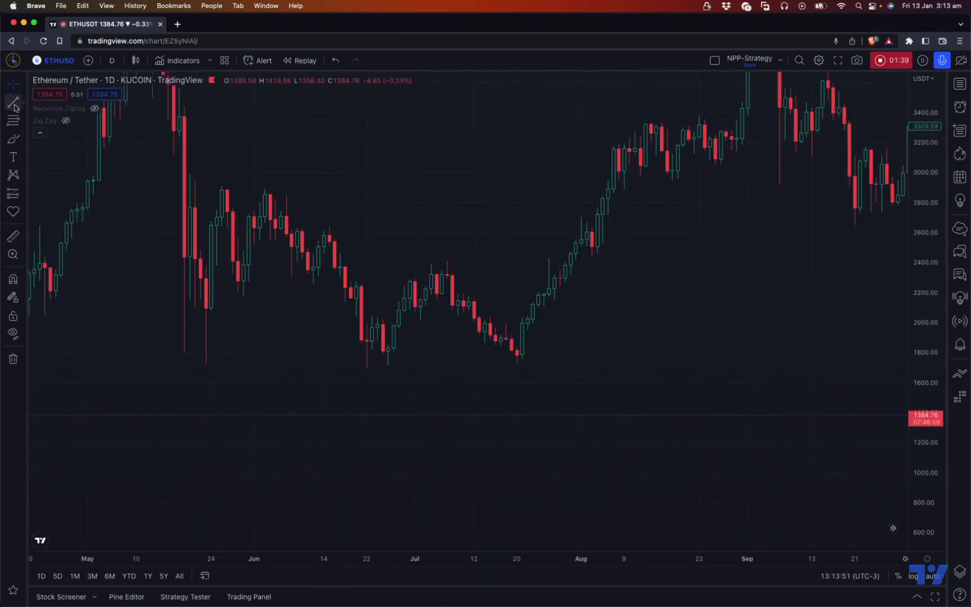
pyautogui.click(421, 294)
pyautogui.click(526, 369)
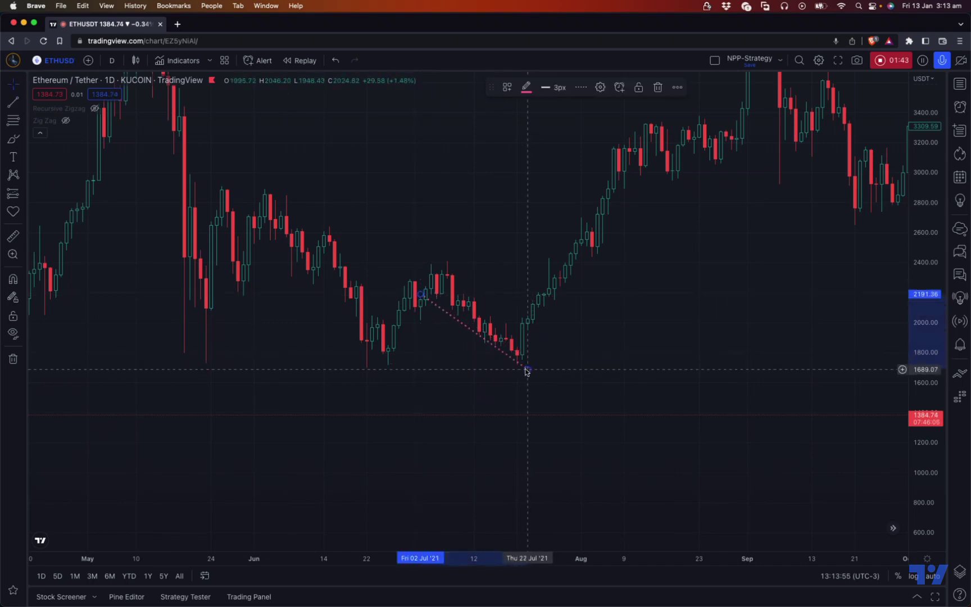
# - Draw a steeper falling trend line over the July 2021 highs, starting at about 2471 on 5 Jul '21, and remove both trend lines
pyautogui.click(13, 102)
pyautogui.click(437, 252)
pyautogui.click(535, 362)
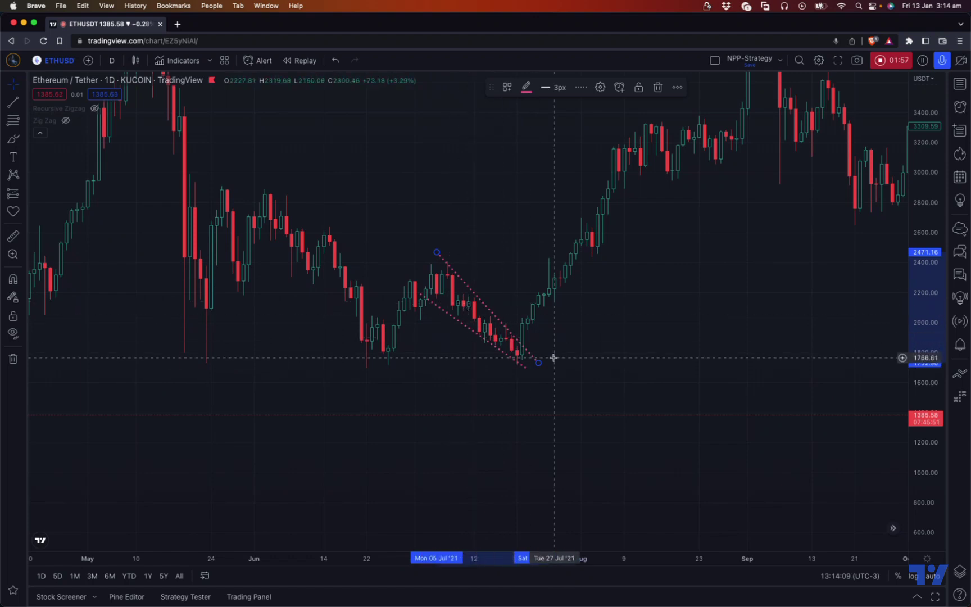
pyautogui.click(549, 389)
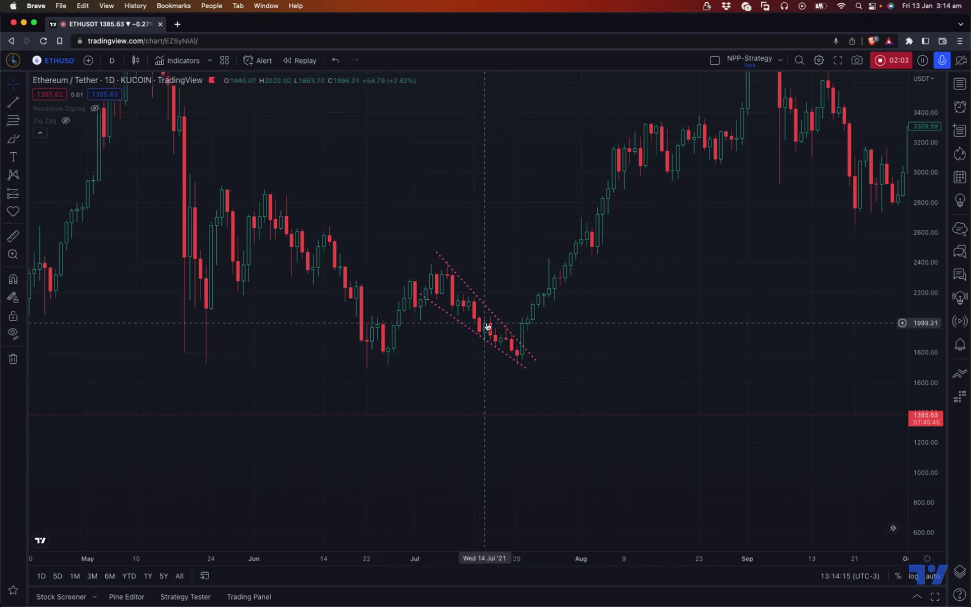
pyautogui.click(13, 358)
pyautogui.click(51, 358)
# - Start a bar replay of the daily chart from 21 Jul '21 and review the price action leading up to it
pyautogui.click(300, 60)
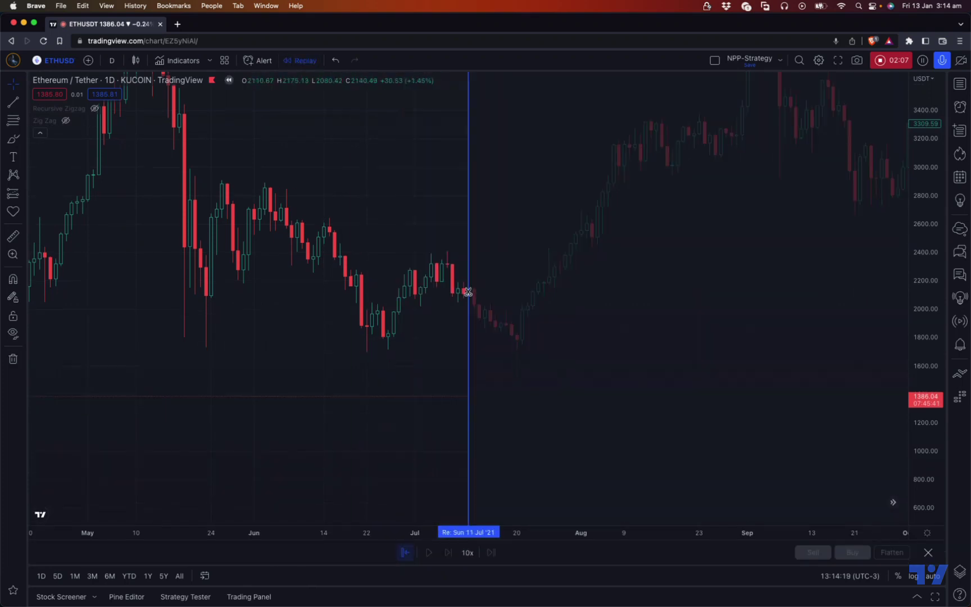
pyautogui.click(521, 299)
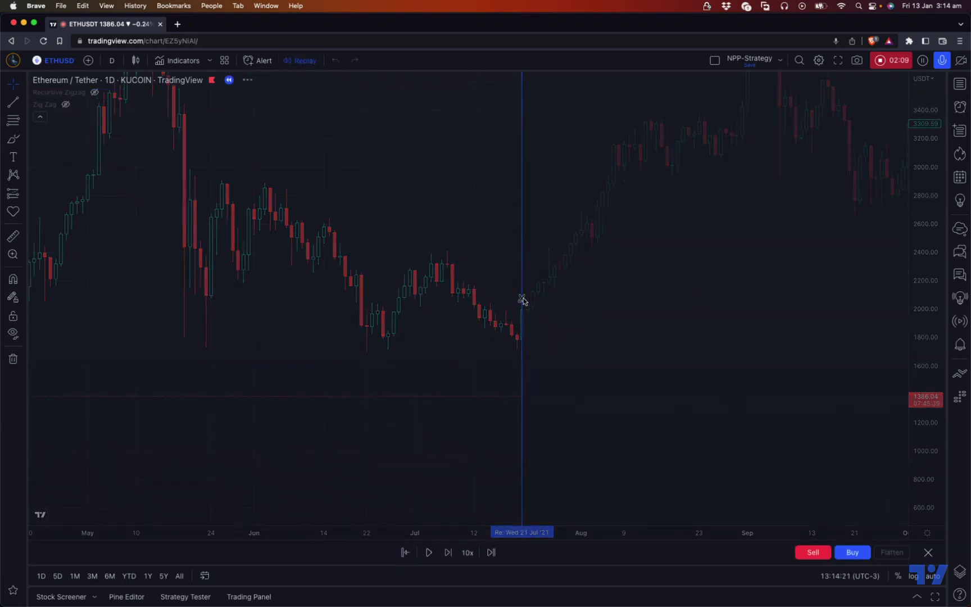
pyautogui.moveTo(521, 299); pyautogui.dragTo(335, 405)
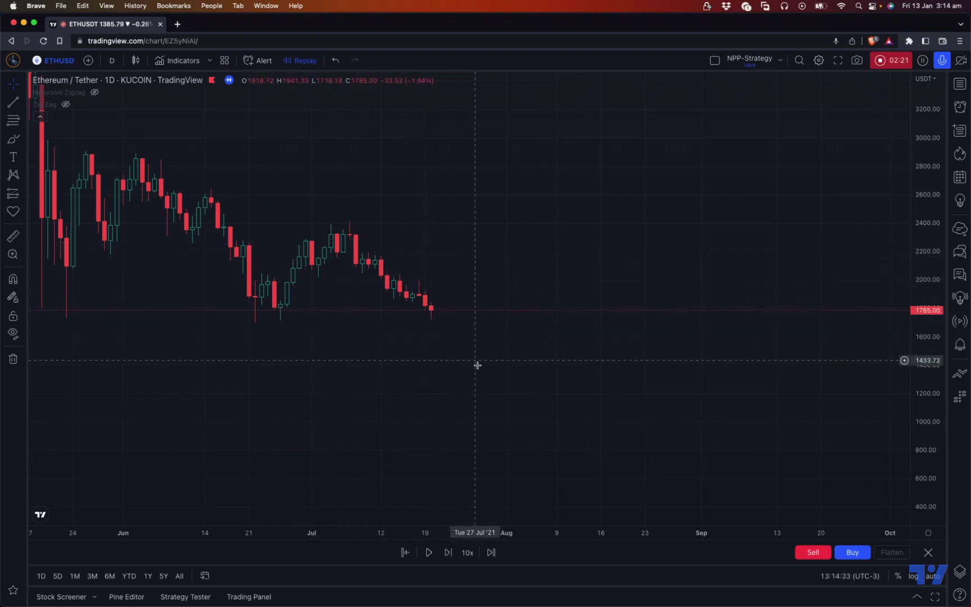
pyautogui.scroll(-3, 347, 392)
pyautogui.moveTo(250, 254); pyautogui.dragTo(545, 324)
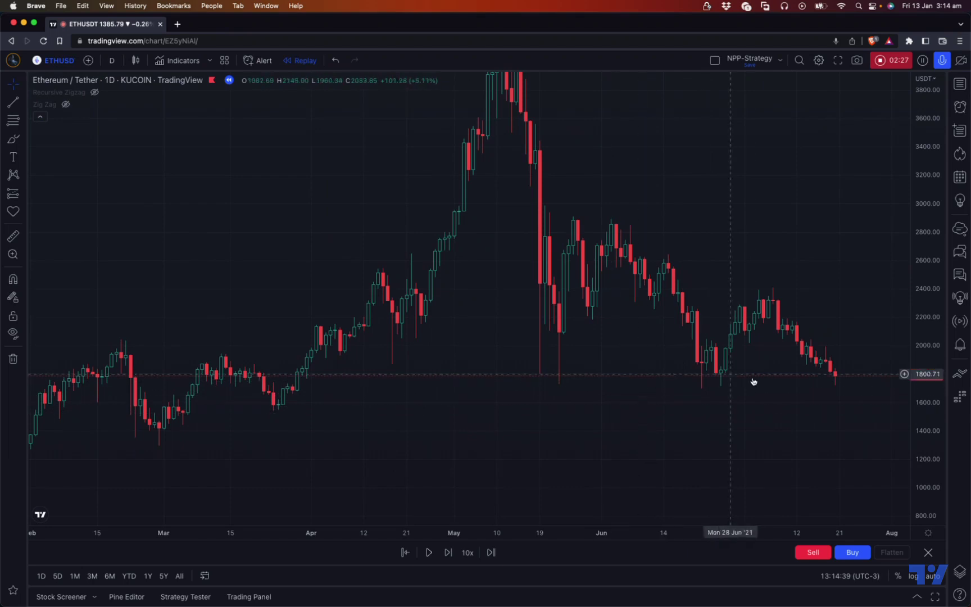
# - Exit the bar replay and return to the live chart
pyautogui.scroll(1, 807, 392)
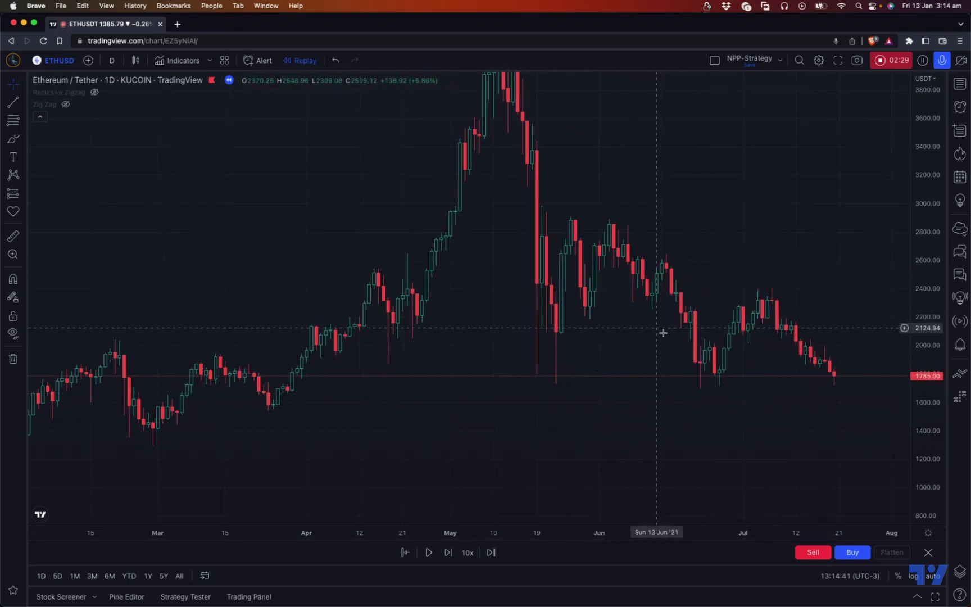
pyautogui.click(928, 552)
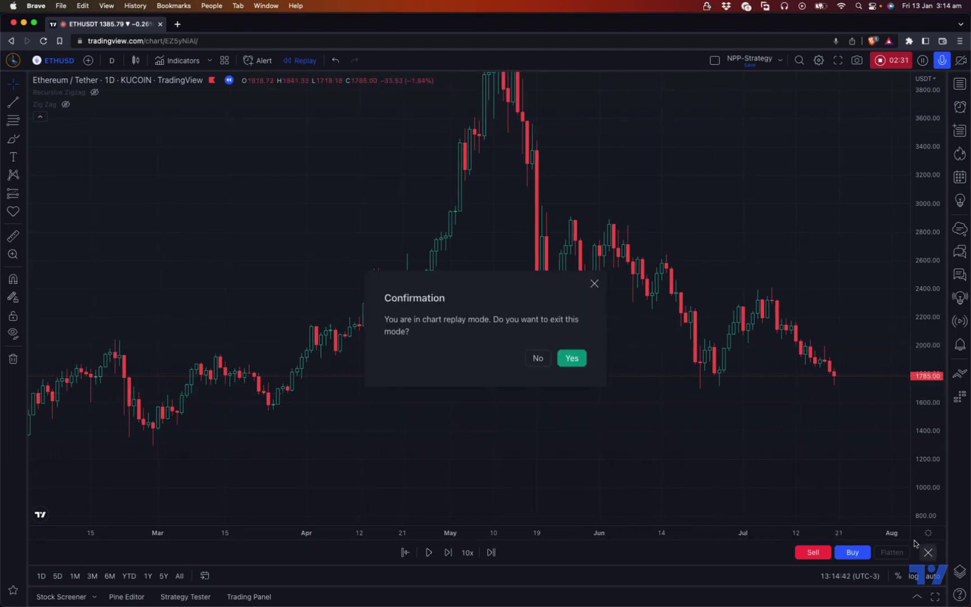
pyautogui.click(571, 358)
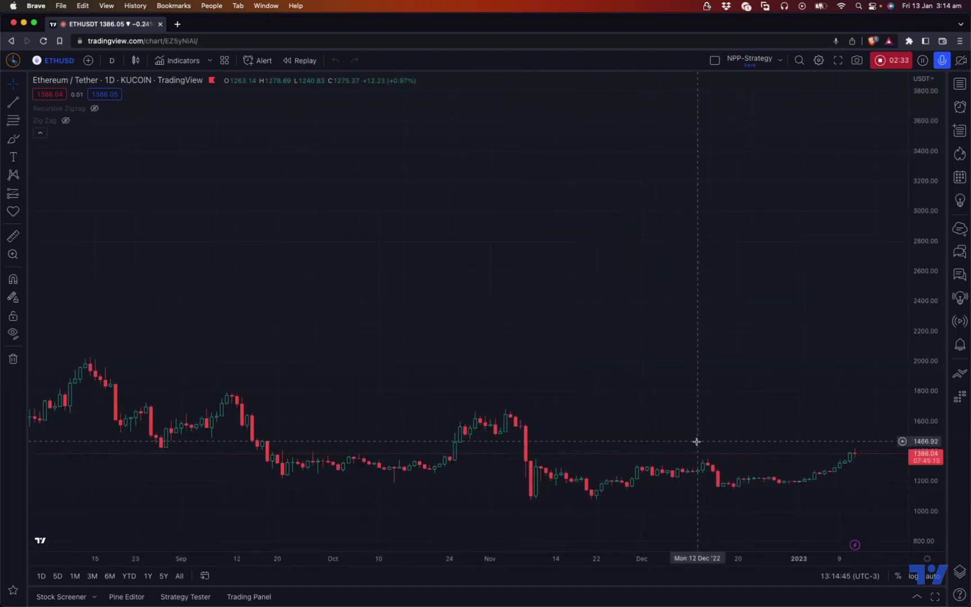
# - Examine the daily ETH price swings from early 2022 to January 2023 with a more compressed price scale
pyautogui.scroll(-5, 654, 442)
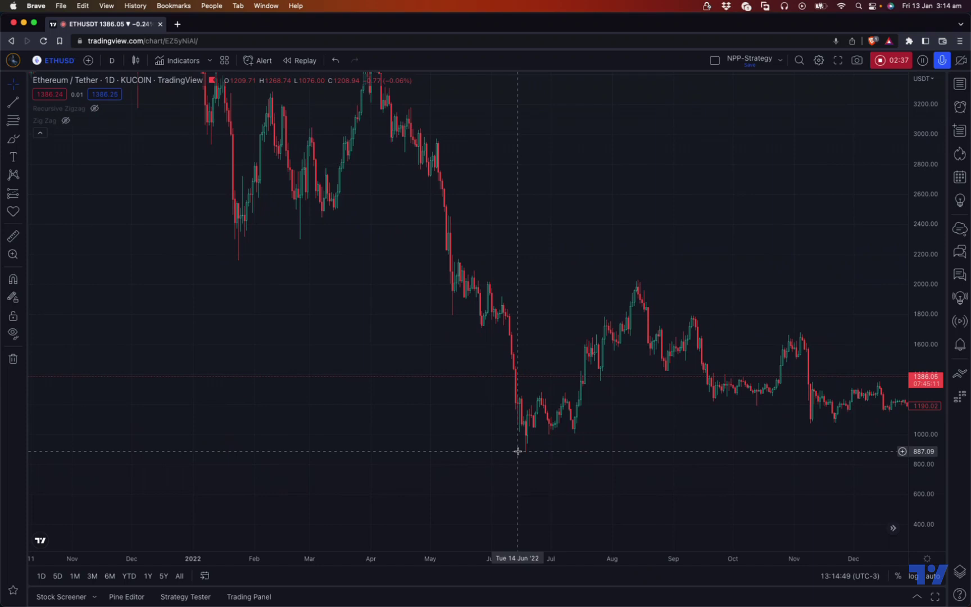
pyautogui.scroll(-3, 517, 451)
pyautogui.moveTo(925, 236); pyautogui.dragTo(923, 332)
pyautogui.scroll(1, 579, 412)
pyautogui.moveTo(579, 412); pyautogui.dragTo(562, 455)
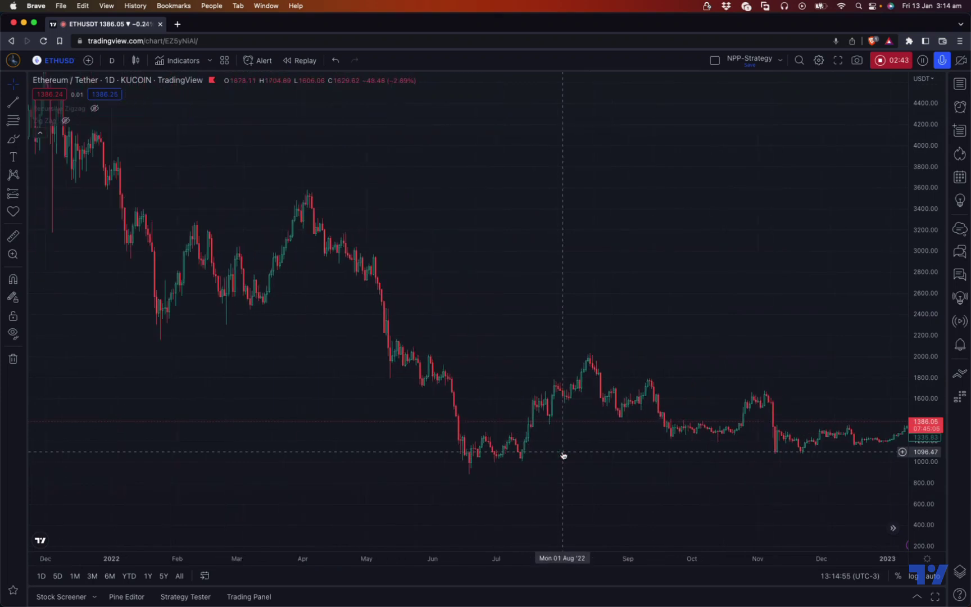
pyautogui.scroll(2, 687, 459)
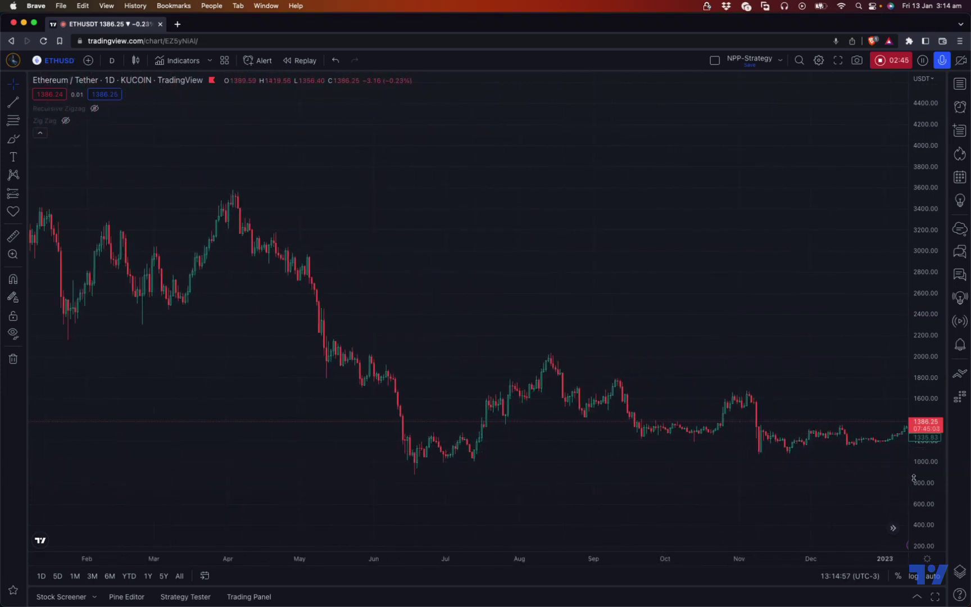
pyautogui.moveTo(733, 473); pyautogui.dragTo(668, 431)
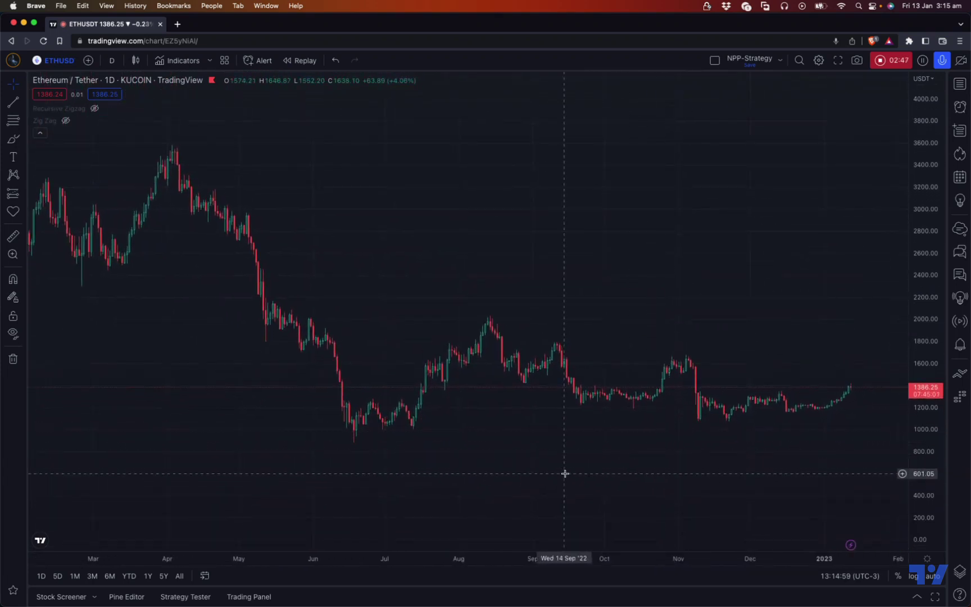
pyautogui.scroll(-1, 563, 473)
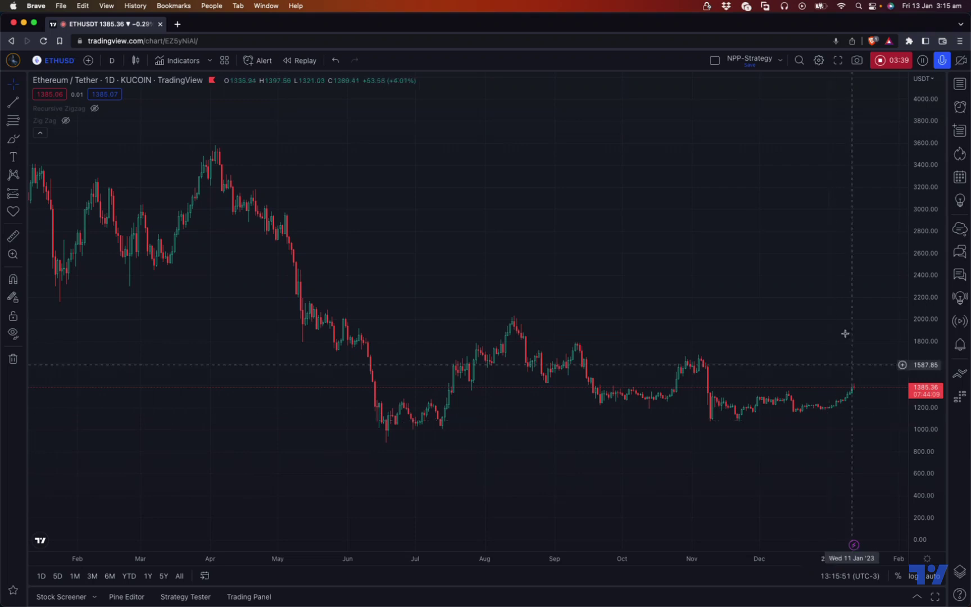
pyautogui.hscroll(-3, 224, 164)
pyautogui.moveTo(72, 124)
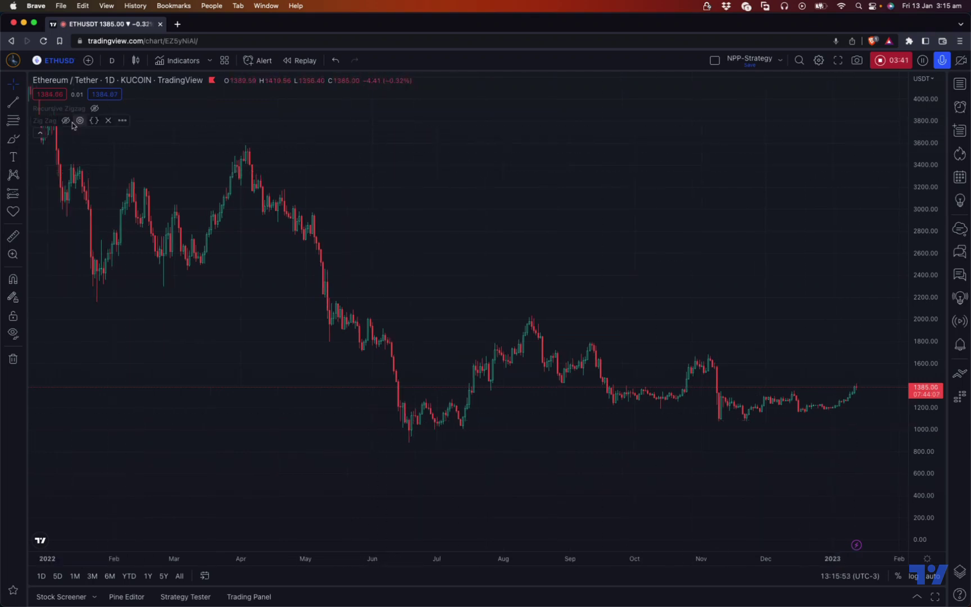
pyautogui.moveTo(720, 433); pyautogui.dragTo(609, 434)
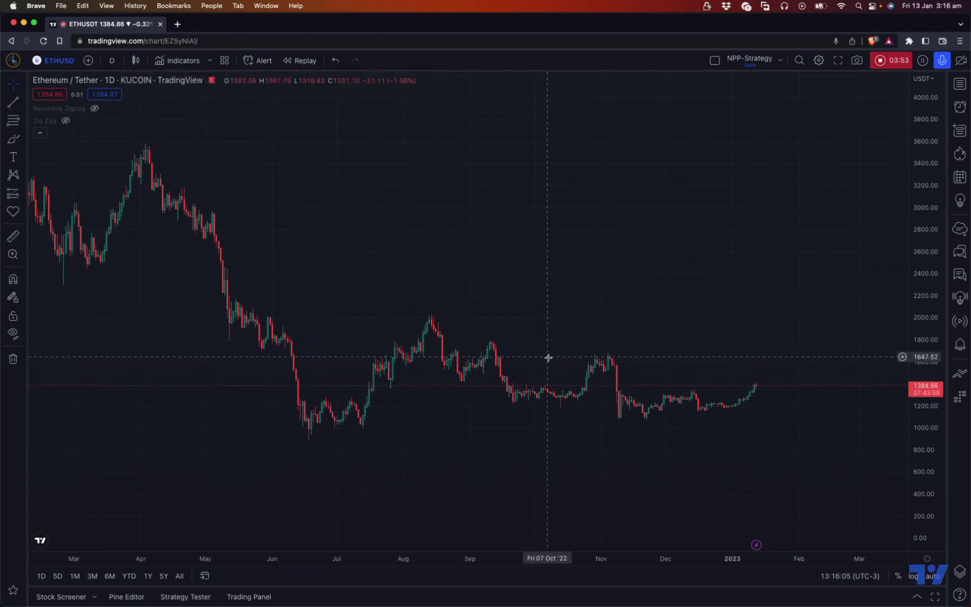
# - Search the indicator library for "zig" and close the library without adding a script
pyautogui.click(175, 61)
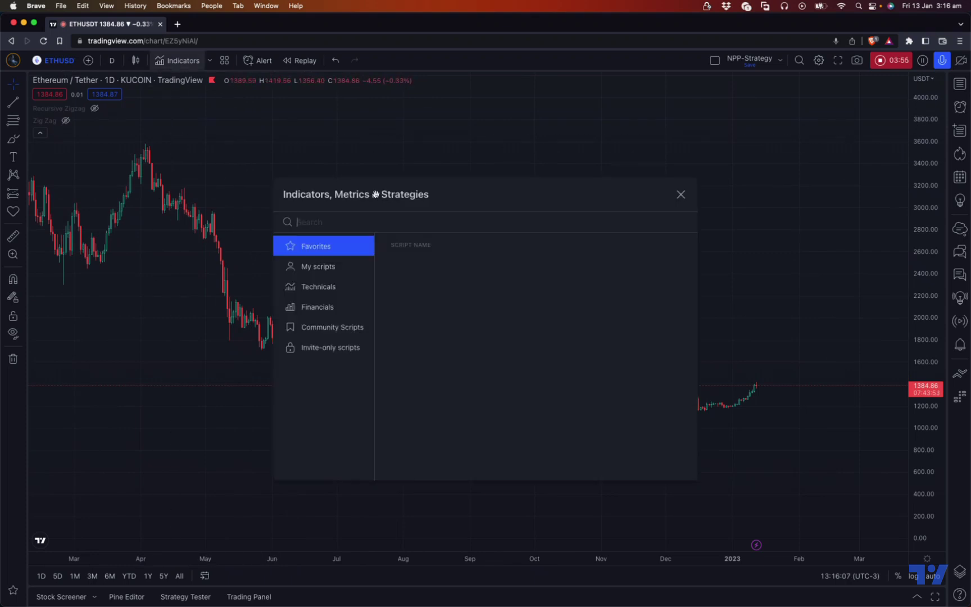
pyautogui.write('zig')
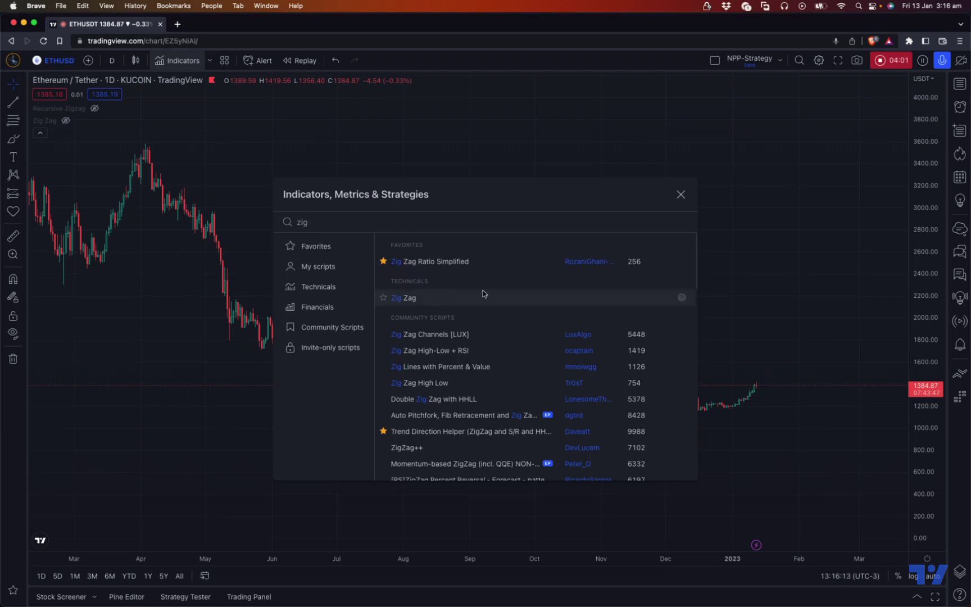
pyautogui.click(680, 195)
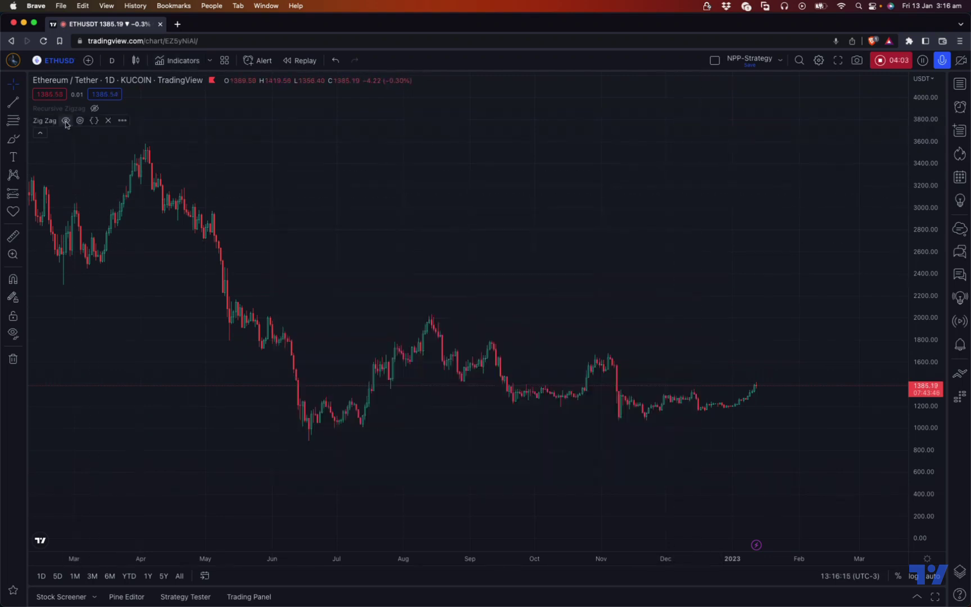
# - Show the hidden Zig Zag indicator on the chart and reset its settings to the defaults
pyautogui.click(80, 121)
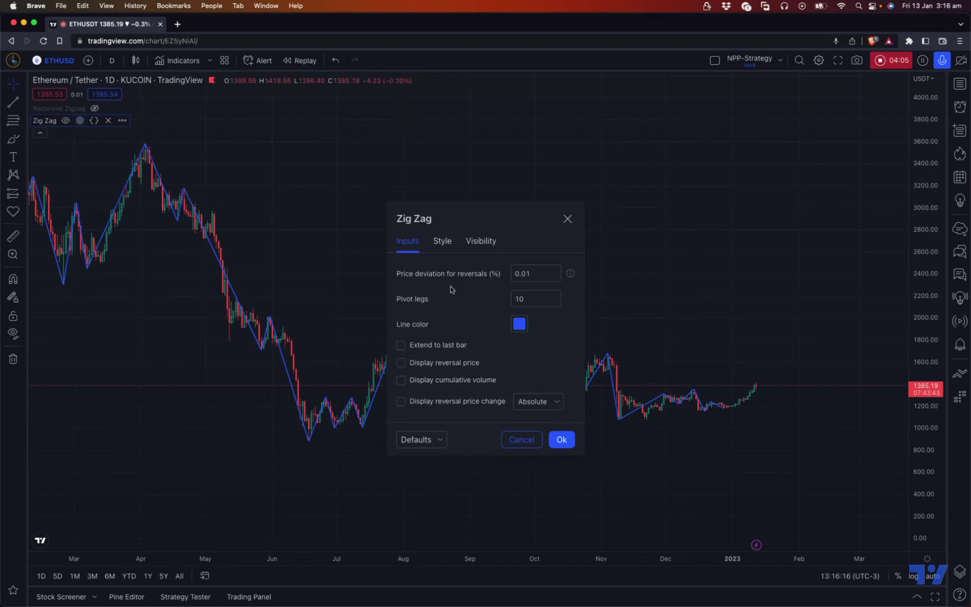
pyautogui.click(432, 459)
pyautogui.click(563, 440)
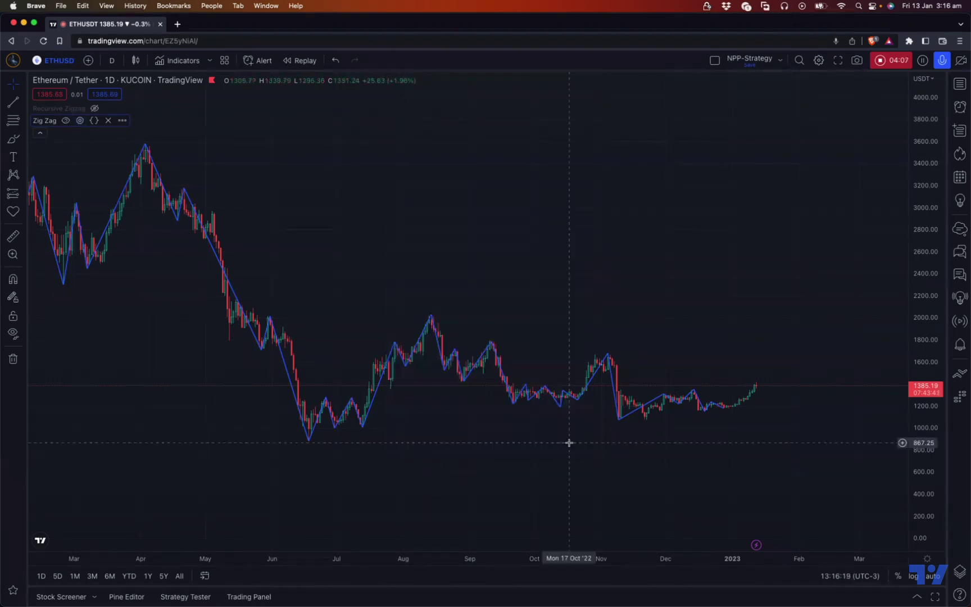
# - Turn off Extend to last bar and the reversal price, cumulative volume and reversal price change displays for the Zig Zag
pyautogui.click(78, 121)
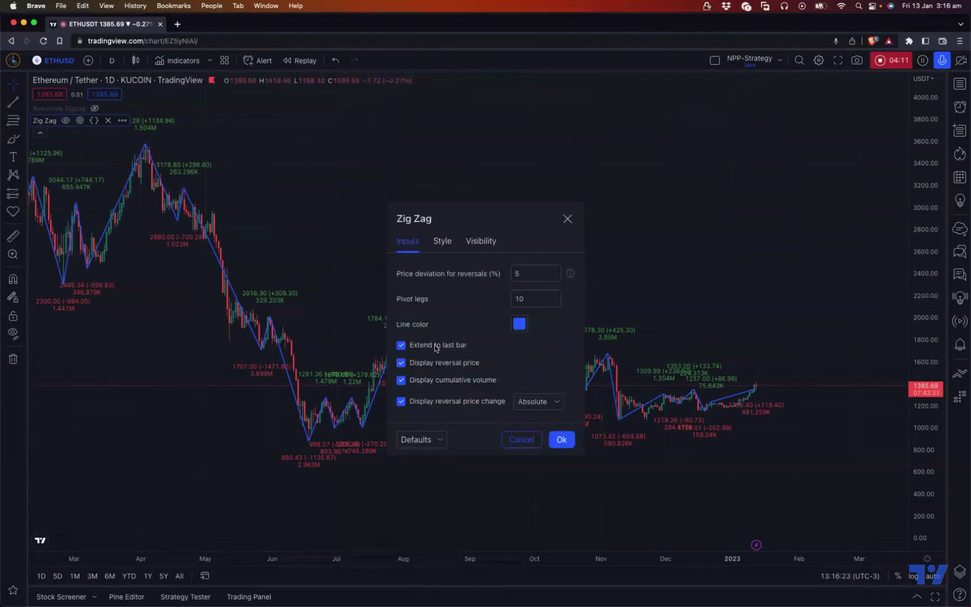
pyautogui.click(447, 397)
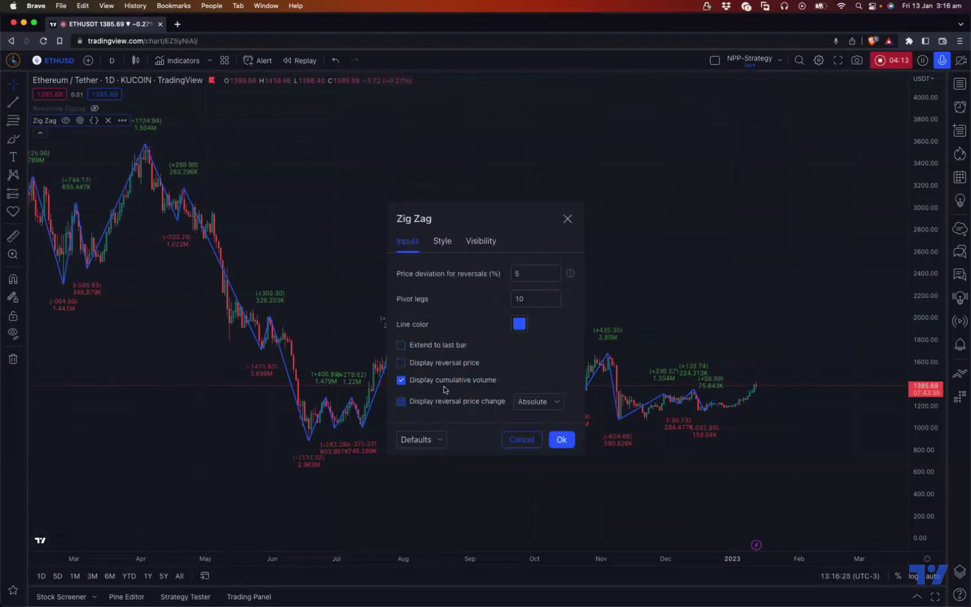
pyautogui.click(443, 381)
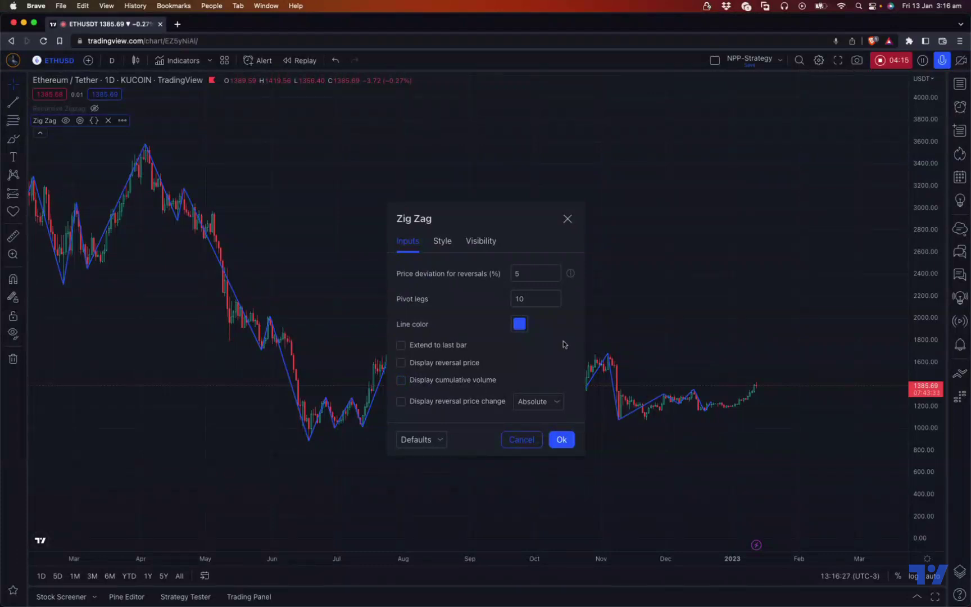
pyautogui.click(561, 439)
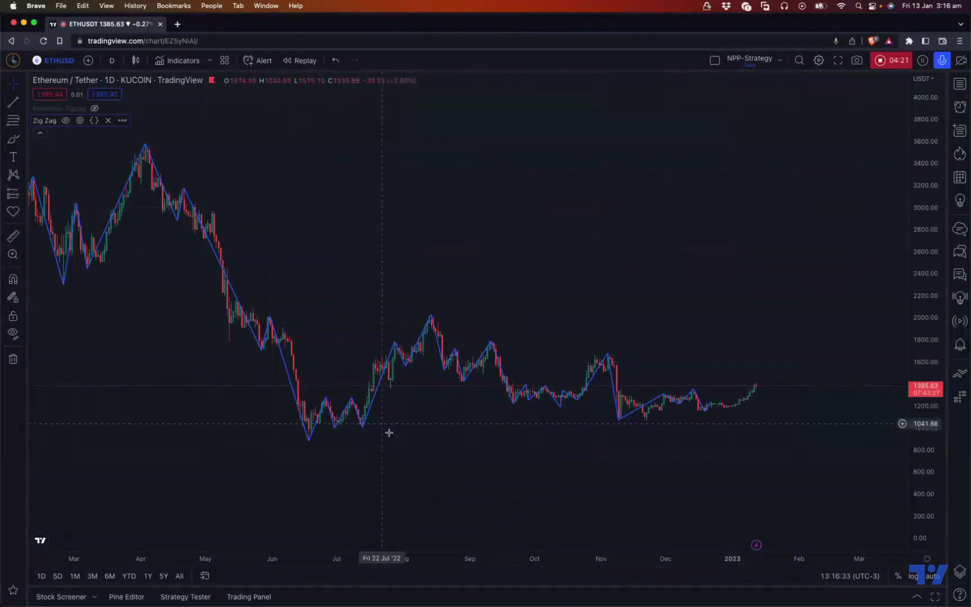
# - Hide the Zig Zag indicator and show the Recursive Zigzag on the daily ETH chart instead
pyautogui.hscroll(3, 402, 462)
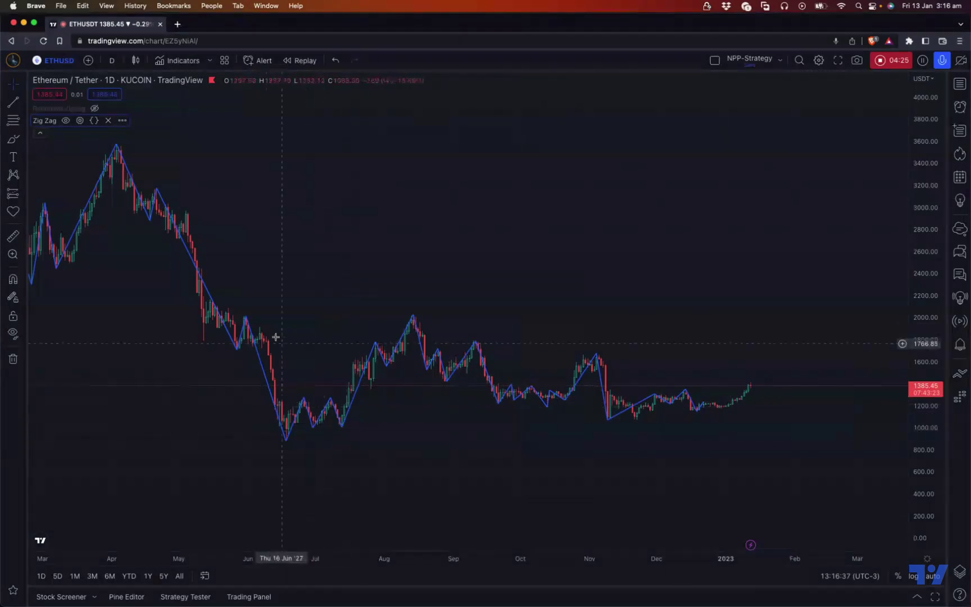
pyautogui.scroll(-1, 319, 334)
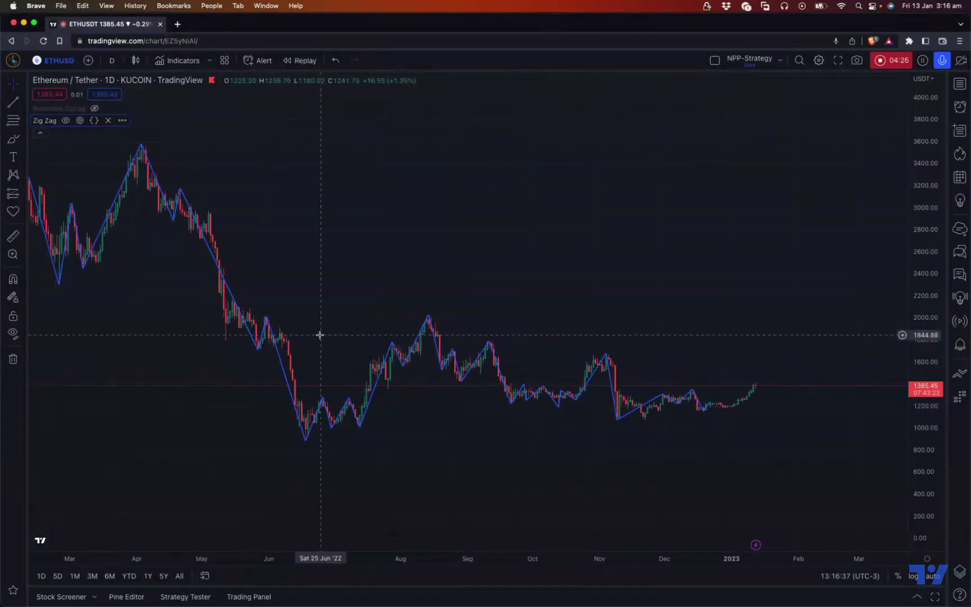
pyautogui.click(65, 121)
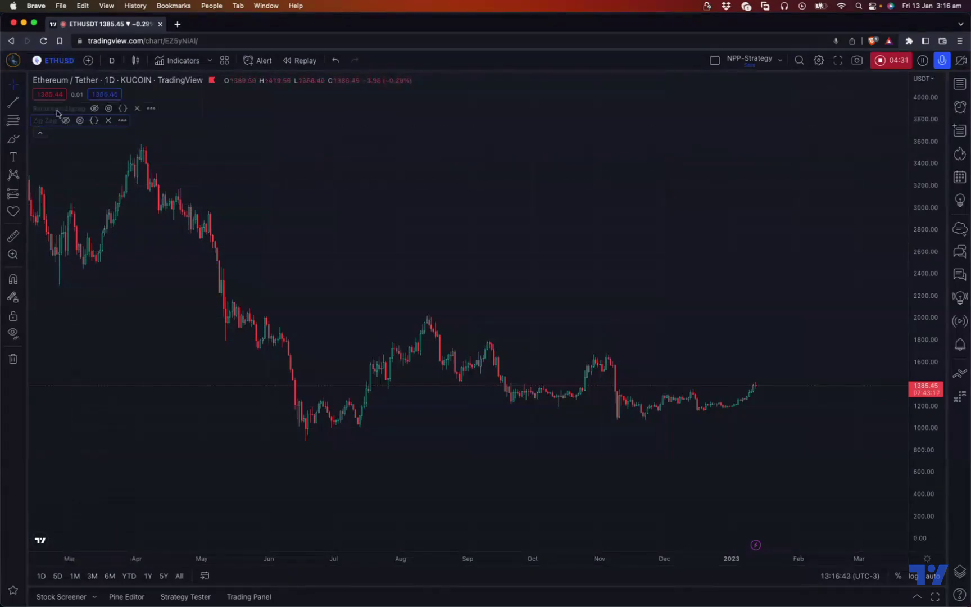
pyautogui.click(94, 109)
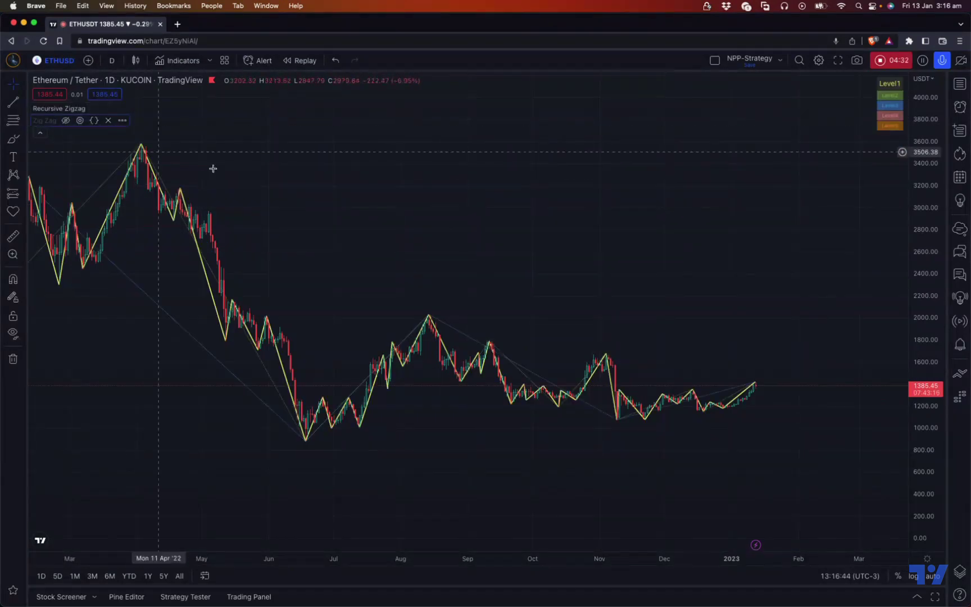
# - Look up the Recursive Zigzag script in the indicator library and close the library without adding it
pyautogui.click(179, 60)
pyautogui.write('z')
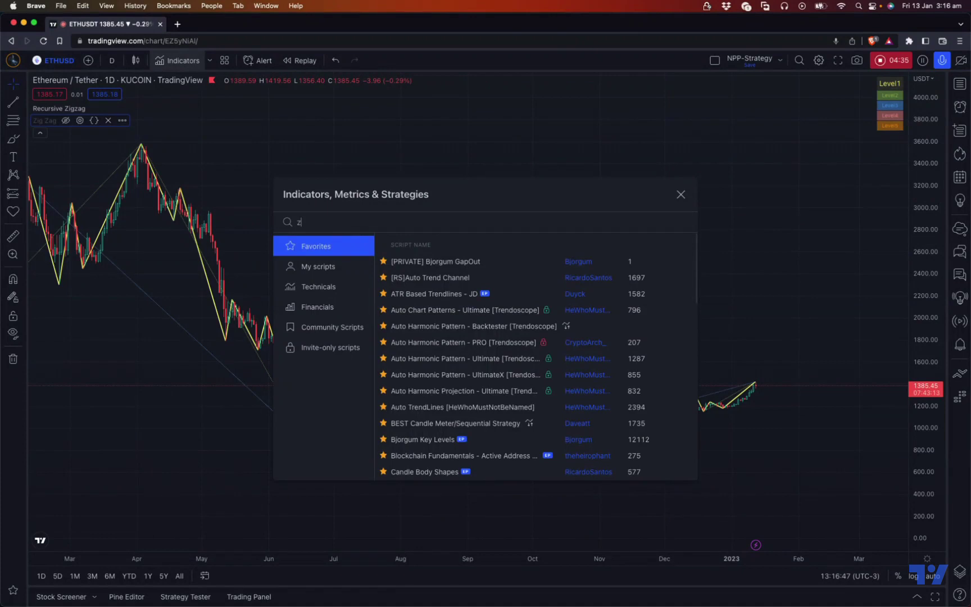
pyautogui.write('igrecr')
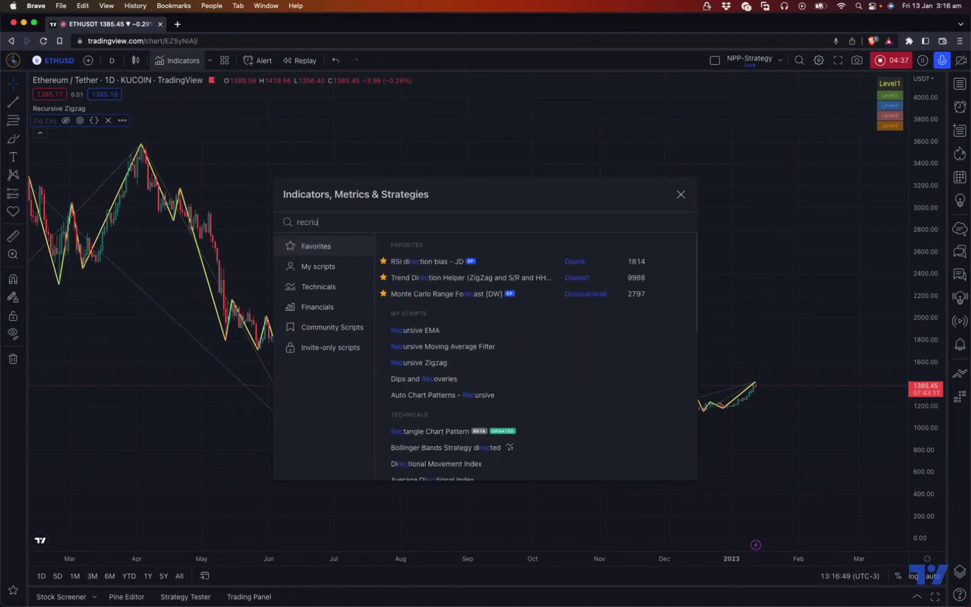
pyautogui.write('ursive zigza')
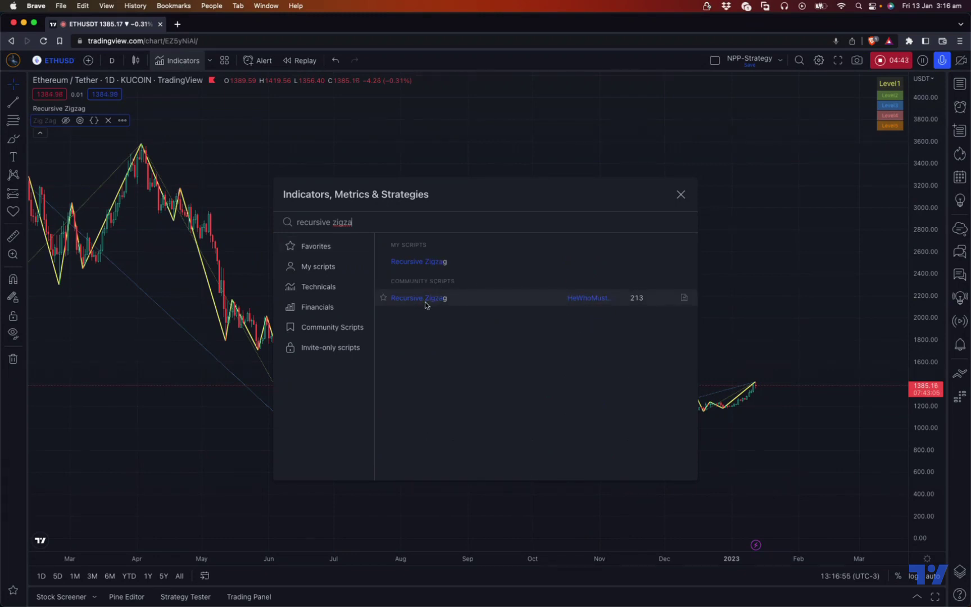
pyautogui.click(682, 195)
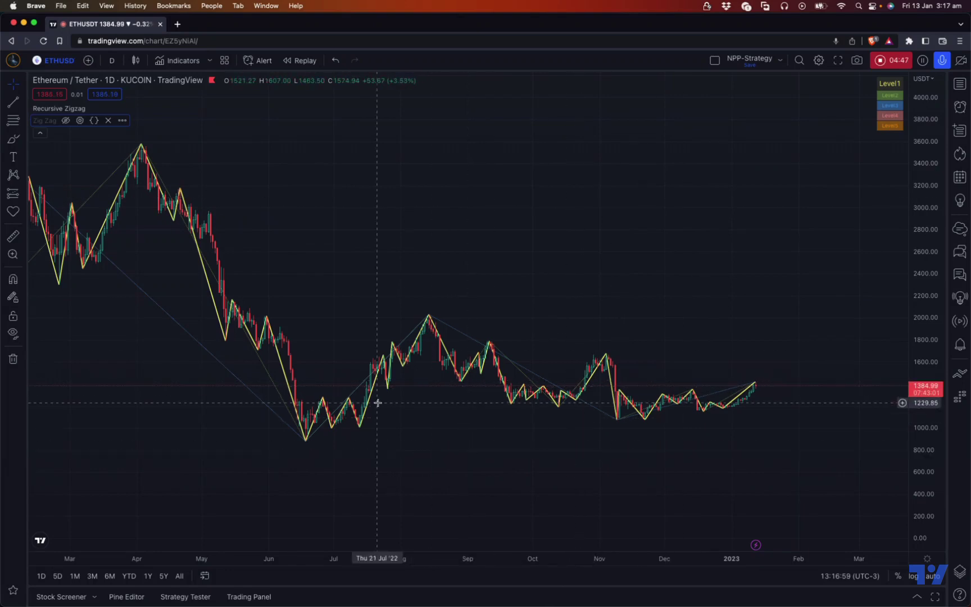
# - Examine the Recursive Zigzag swings through January 2023 and check the Zig Zag indicator's input settings without changing them
pyautogui.hscroll(-5, 393, 405)
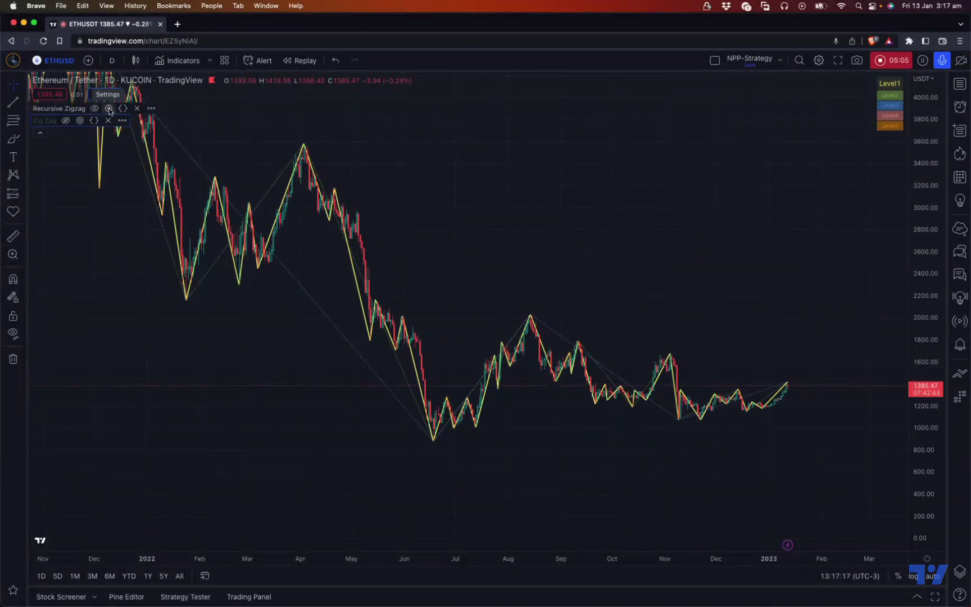
pyautogui.scroll(2, 562, 253)
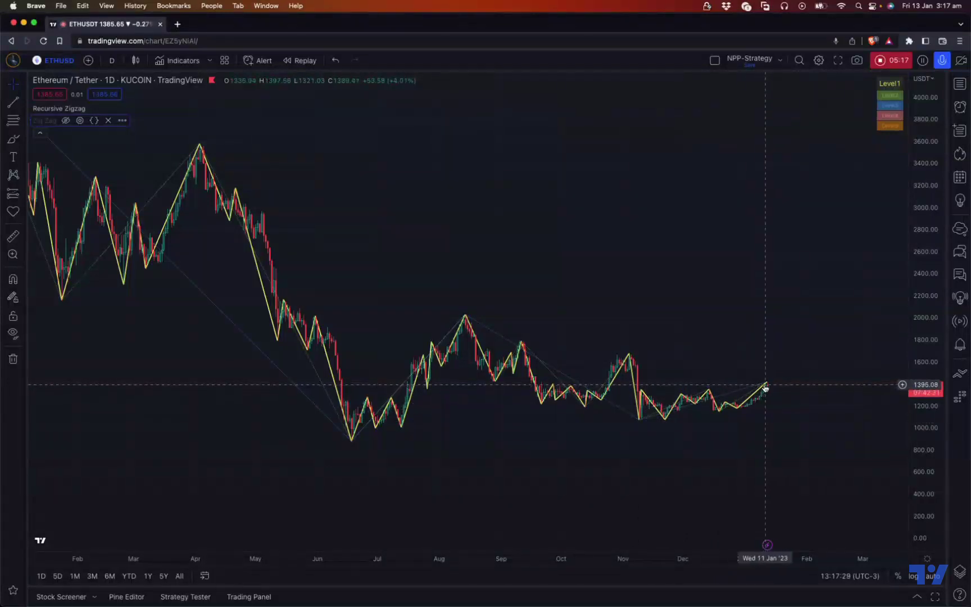
pyautogui.click(80, 120)
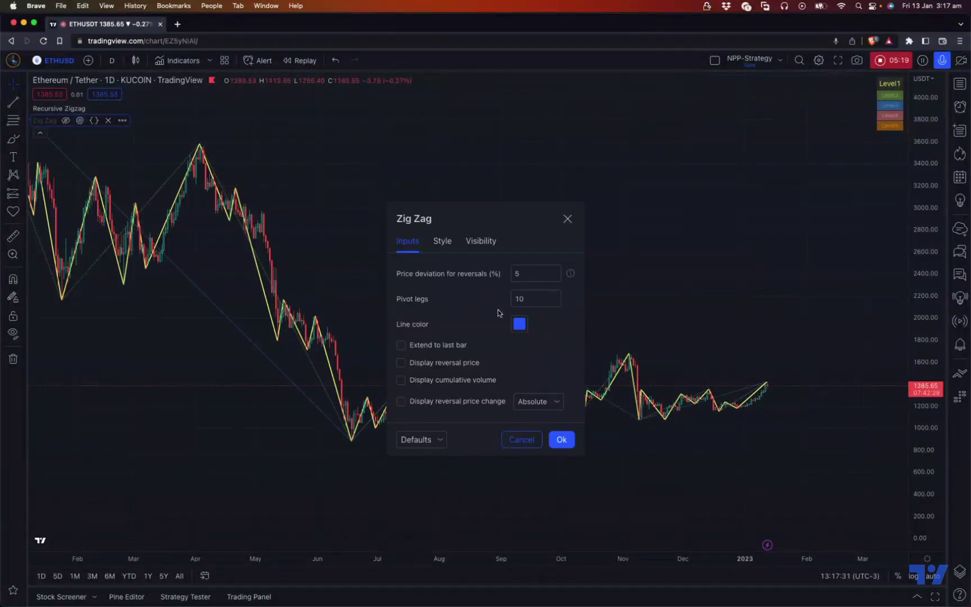
pyautogui.click(517, 440)
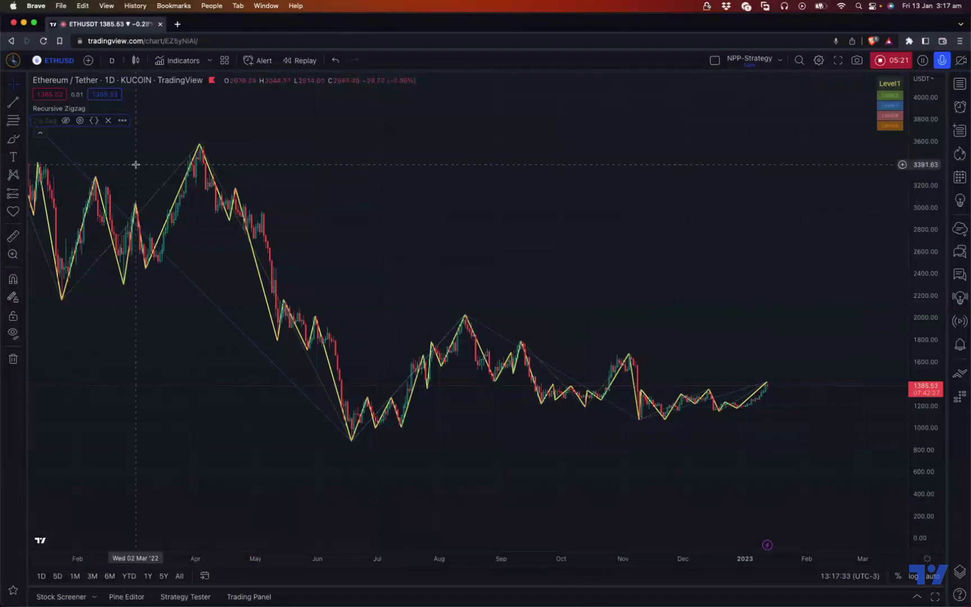
# - Raise the Recursive Zigzag's highlight level to 2, inspect its swings, and raise the level to 3
pyautogui.click(108, 109)
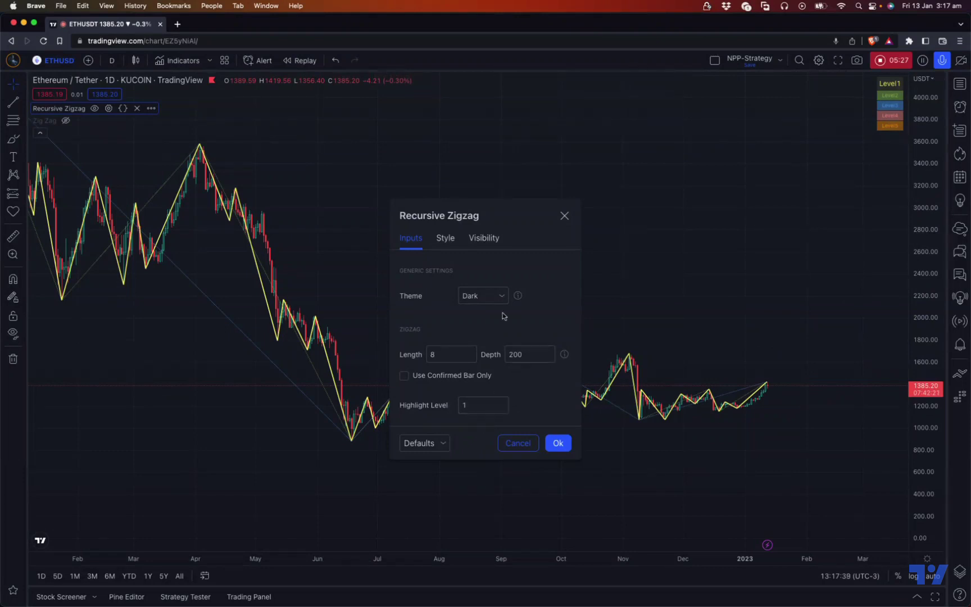
pyautogui.click(568, 444)
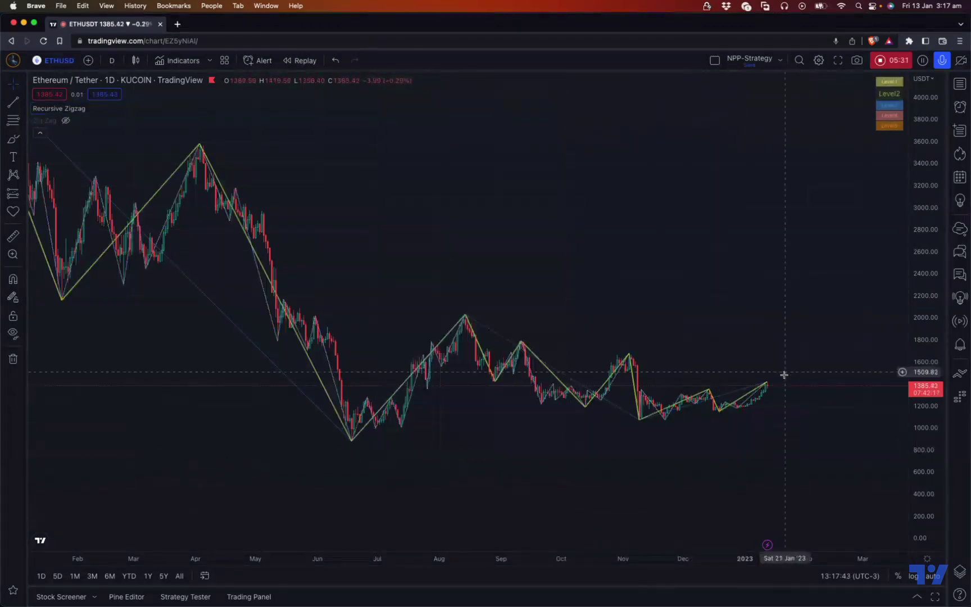
pyautogui.scroll(3, 676, 453)
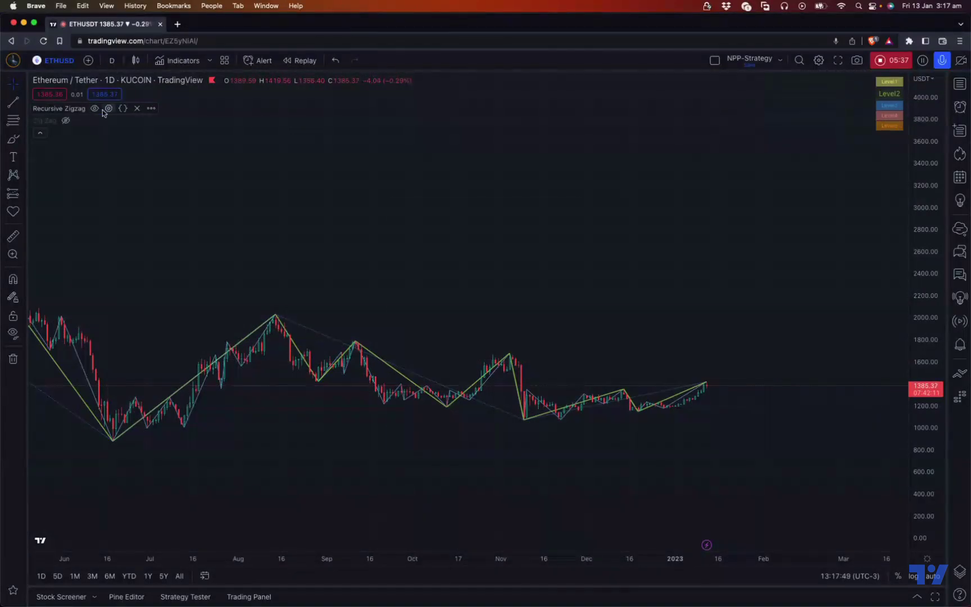
pyautogui.click(104, 108)
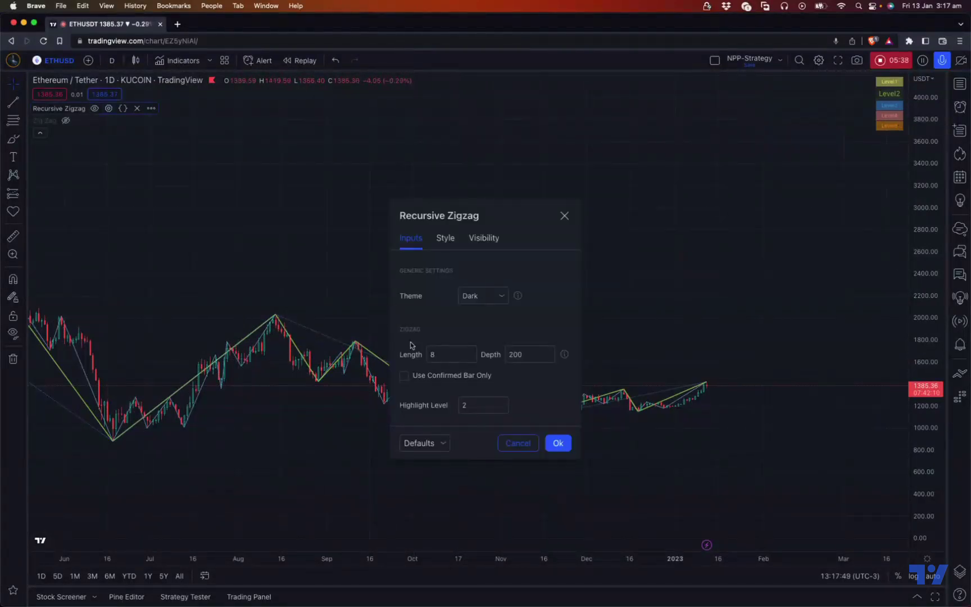
pyautogui.click(558, 444)
# - Inspect the level 3 swings back to mid-2021 and set the Recursive Zigzag's highlight level to 4
pyautogui.scroll(-5, 458, 463)
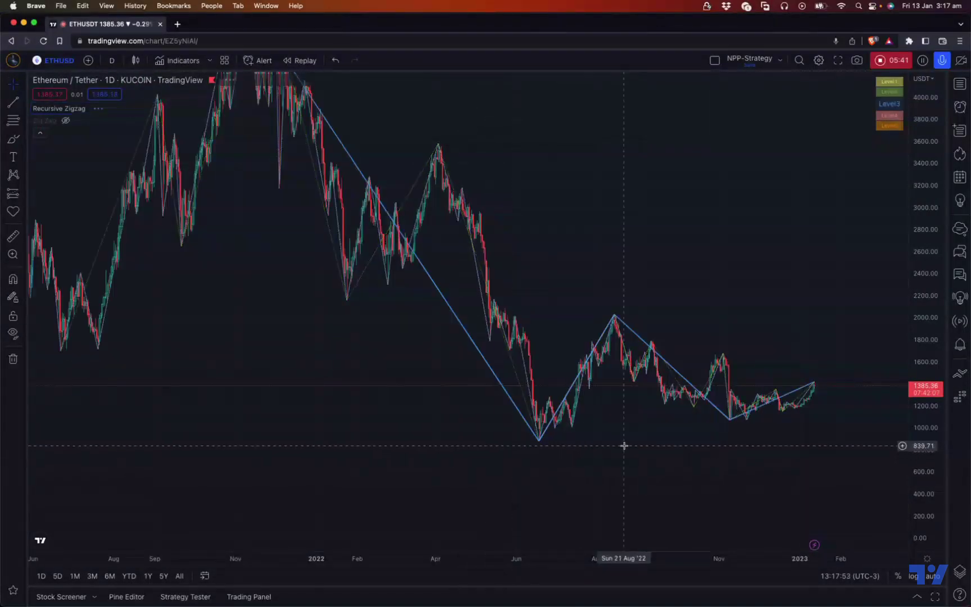
pyautogui.moveTo(733, 402); pyautogui.dragTo(211, 242)
pyautogui.scroll(2, 686, 245)
pyautogui.click(109, 108)
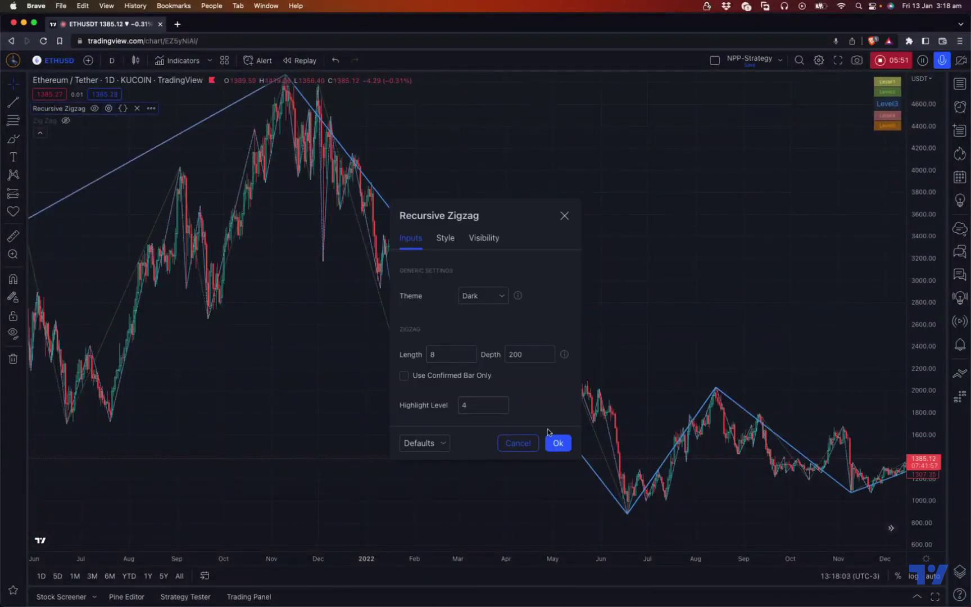
pyautogui.click(557, 443)
# - Review the level 4 swings back to 2018 and set the Recursive Zigzag's highlight level to 5
pyautogui.hscroll(-10, 657, 386)
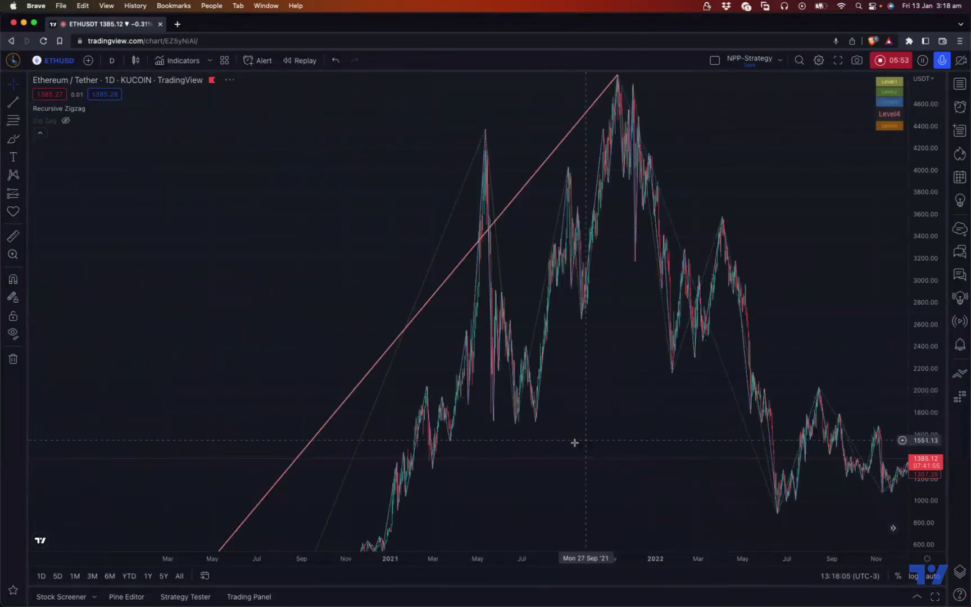
pyautogui.hscroll(-10, 798, 321)
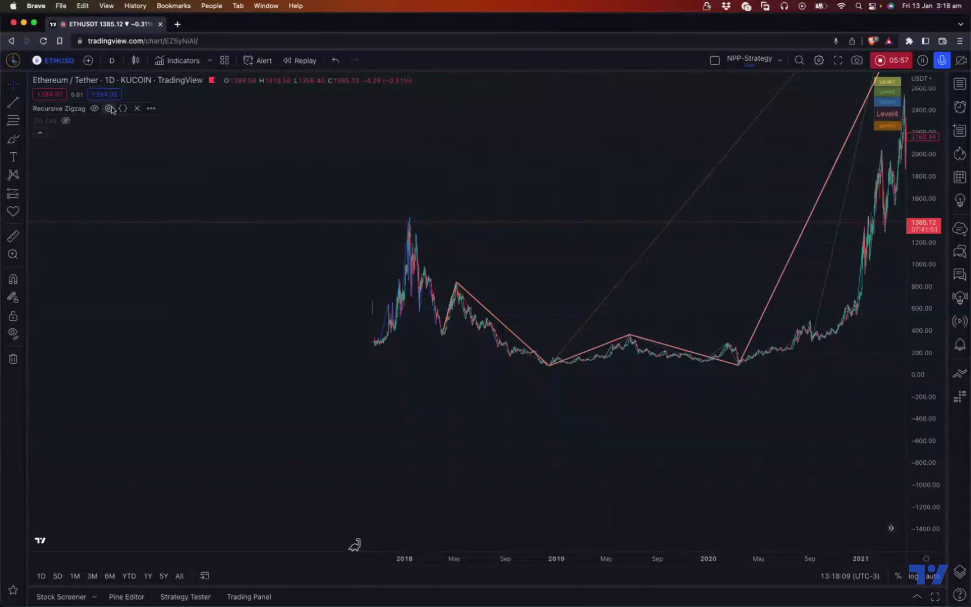
pyautogui.click(109, 109)
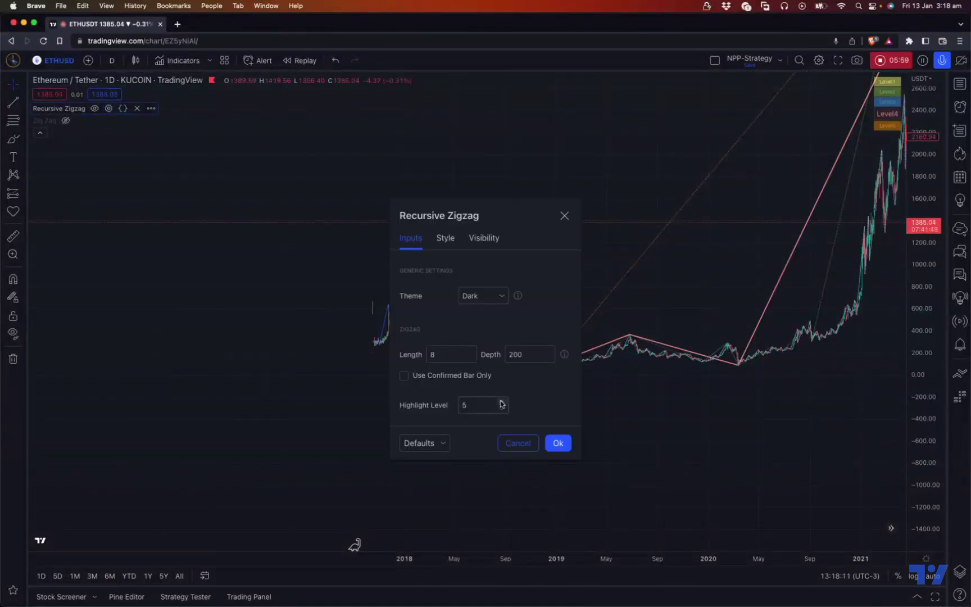
pyautogui.click(558, 443)
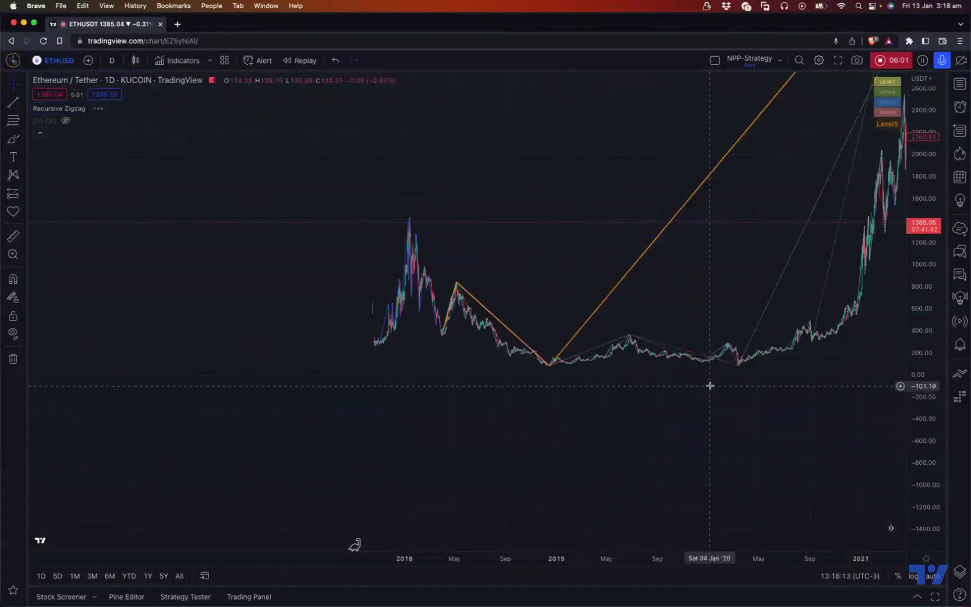
# - Review the level 5 swings from 2018 to the November 2021 peak and set the Recursive Zigzag's highlight level to 3
pyautogui.hscroll(10, 710, 387)
pyautogui.hscroll(-10, 238, 448)
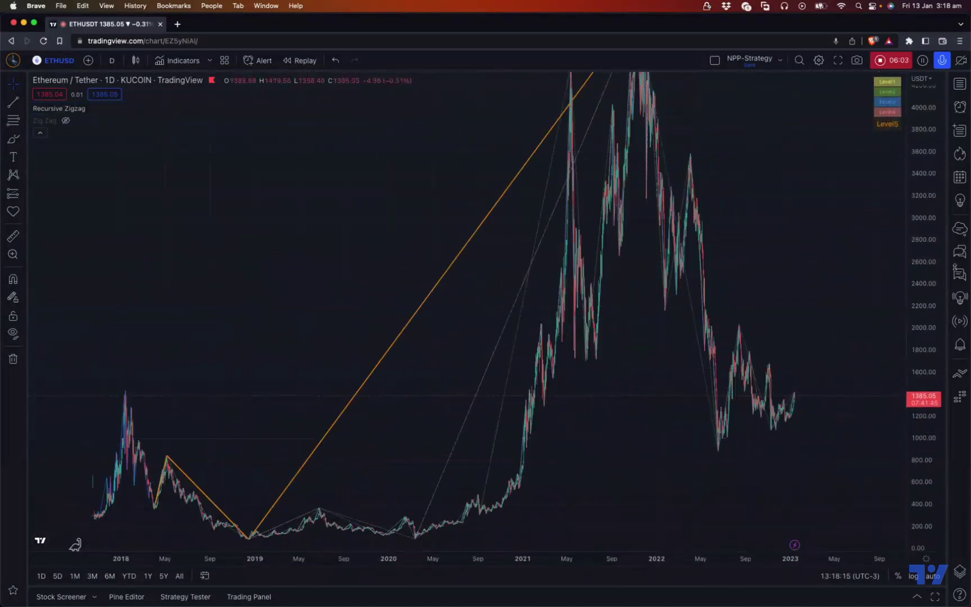
pyautogui.moveTo(923, 215); pyautogui.dragTo(923, 269)
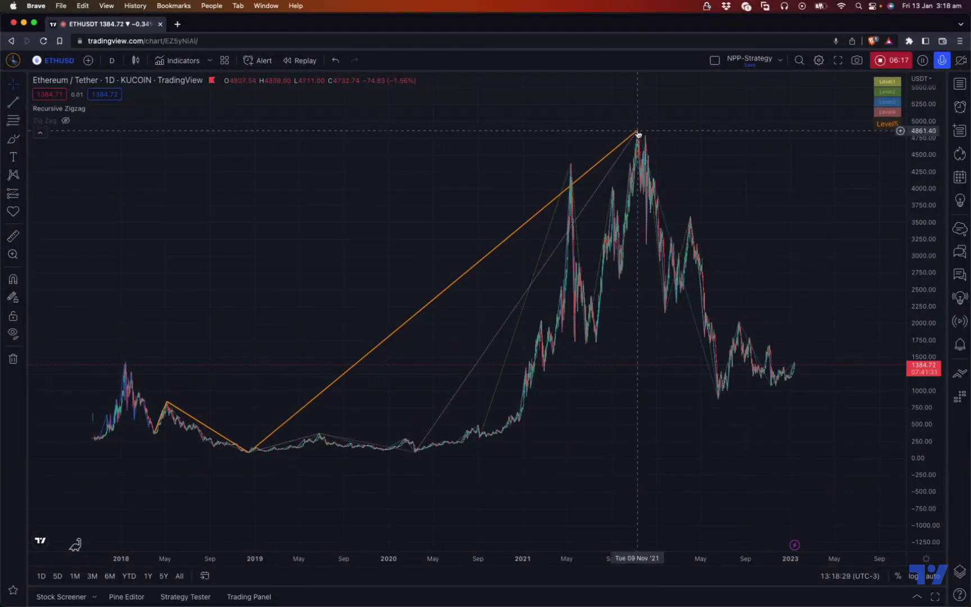
pyautogui.moveTo(63, 125)
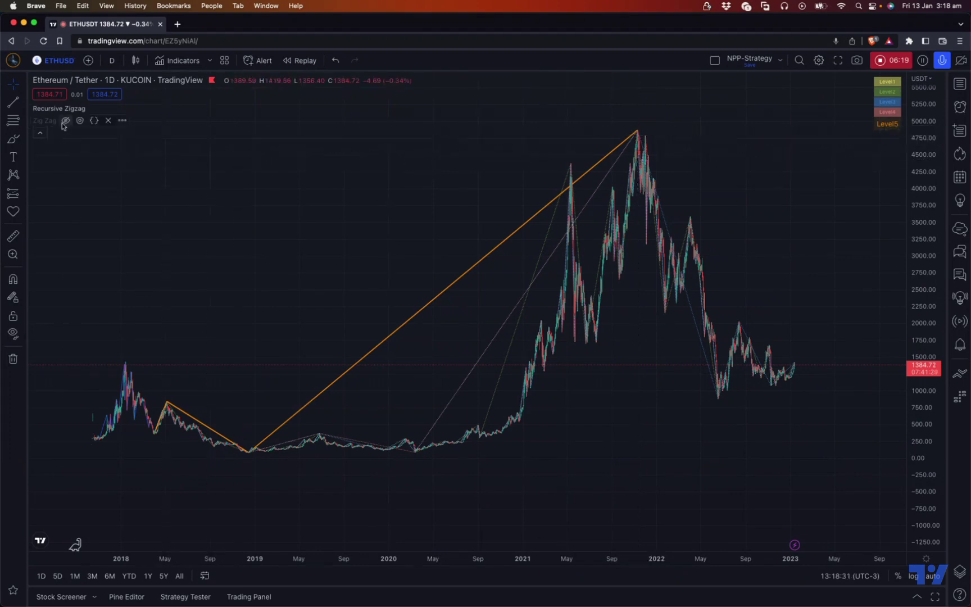
pyautogui.click(108, 108)
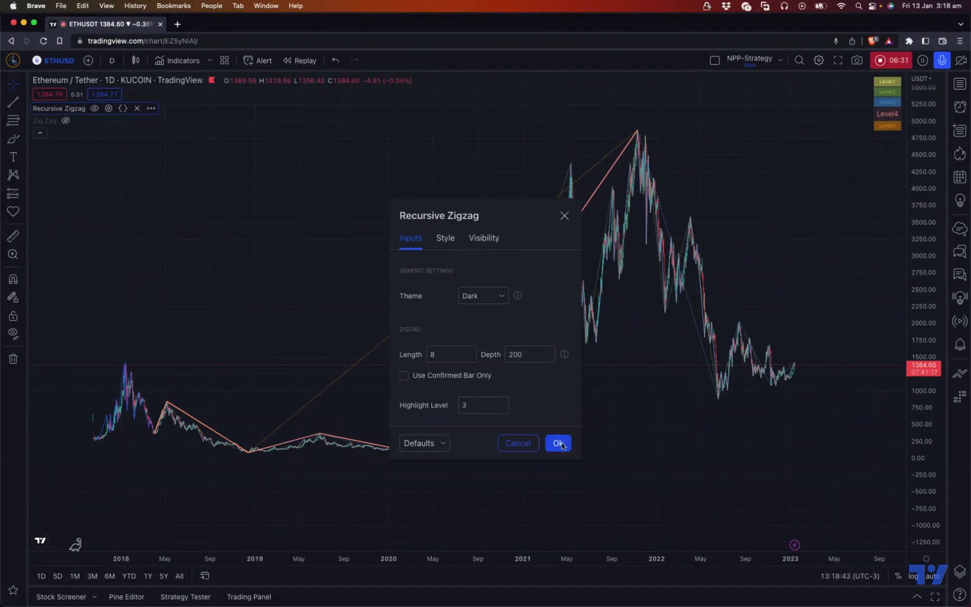
pyautogui.click(558, 443)
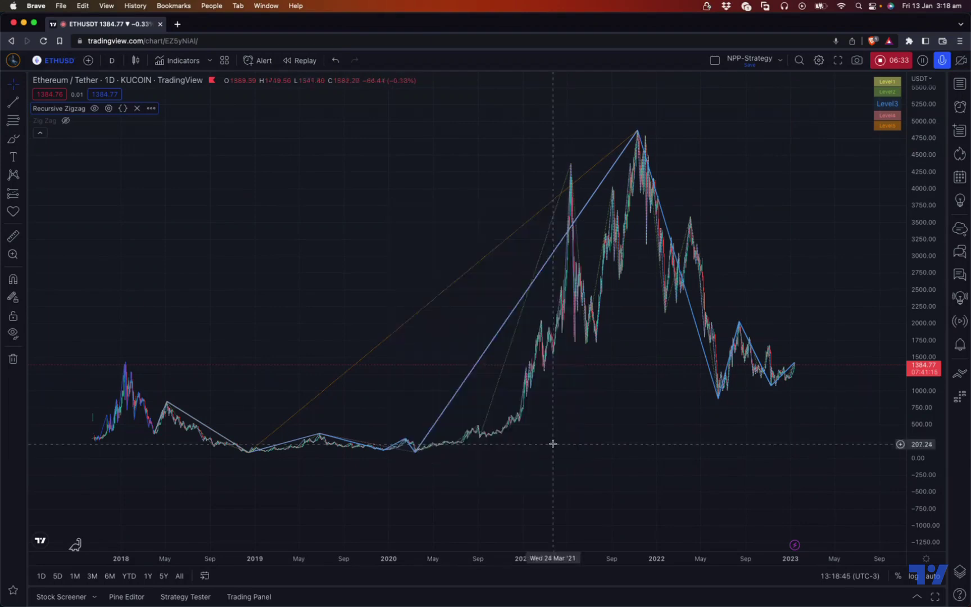
# - Draw a trend line beneath the June and November 2022 level 3 lows, from about 26 Feb 2022 at 717.69 to 21 Dec 2022 at 1078.02
pyautogui.scroll(5, 552, 442)
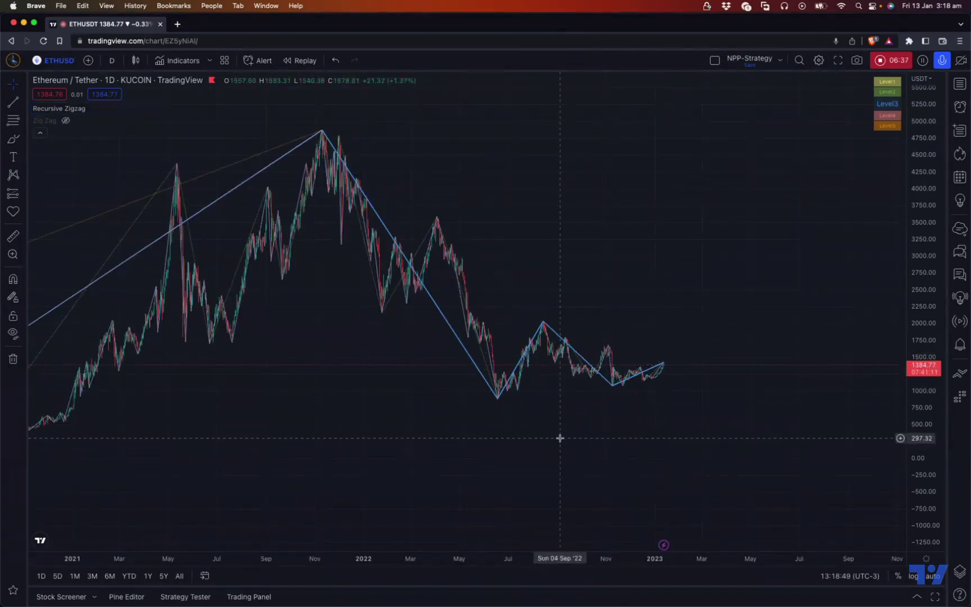
pyautogui.scroll(2, 493, 488)
pyautogui.scroll(-4, 466, 472)
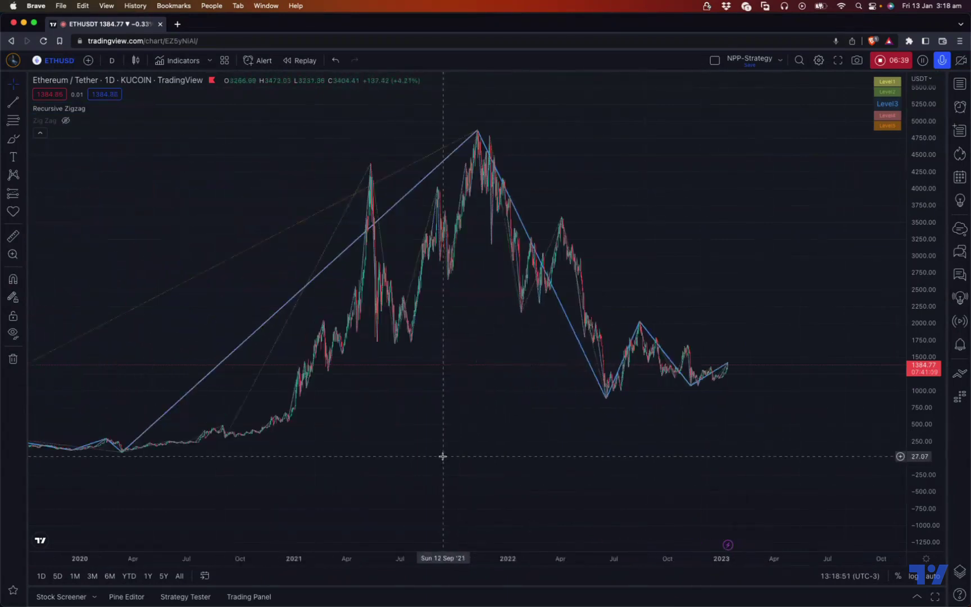
pyautogui.scroll(2, 461, 449)
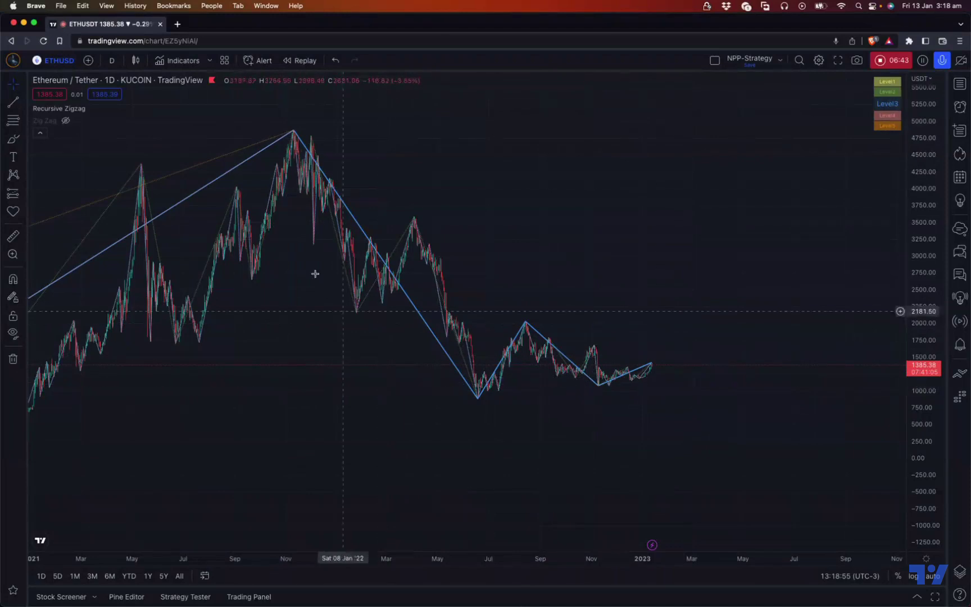
pyautogui.click(14, 104)
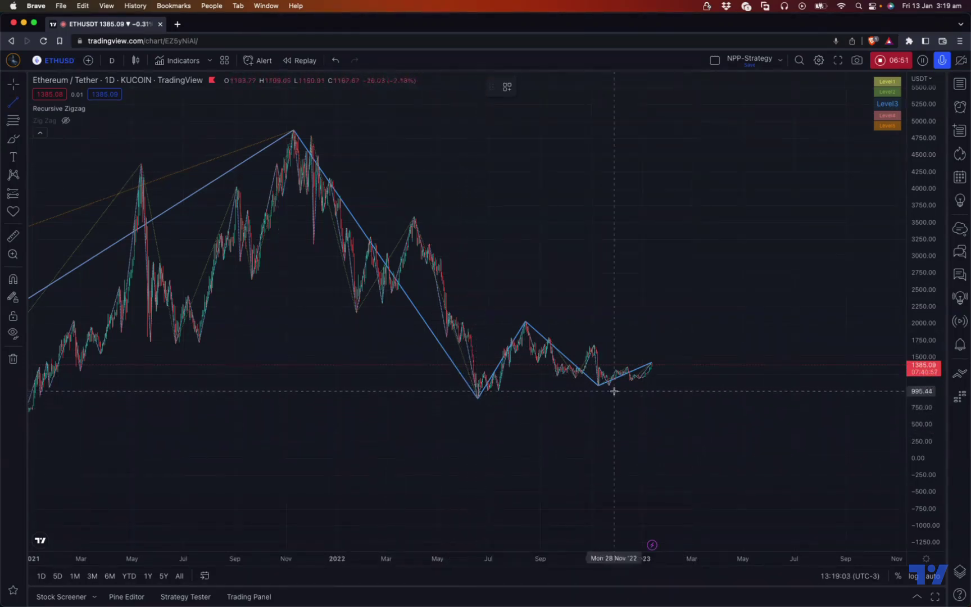
pyautogui.click(384, 409)
pyautogui.click(633, 384)
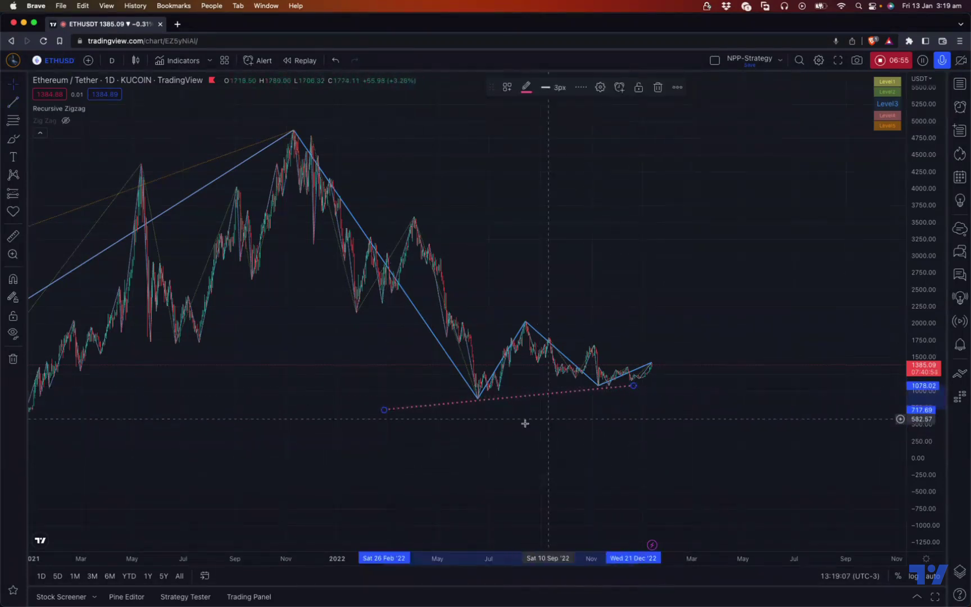
# - Extend the lower trend line's start back to about 30 Nov 2019 at −10.46, aligning it with the March 2020 low
pyautogui.scroll(-3, 465, 425)
pyautogui.scroll(-3, 465, 426)
pyautogui.moveTo(634, 412); pyautogui.dragTo(278, 461)
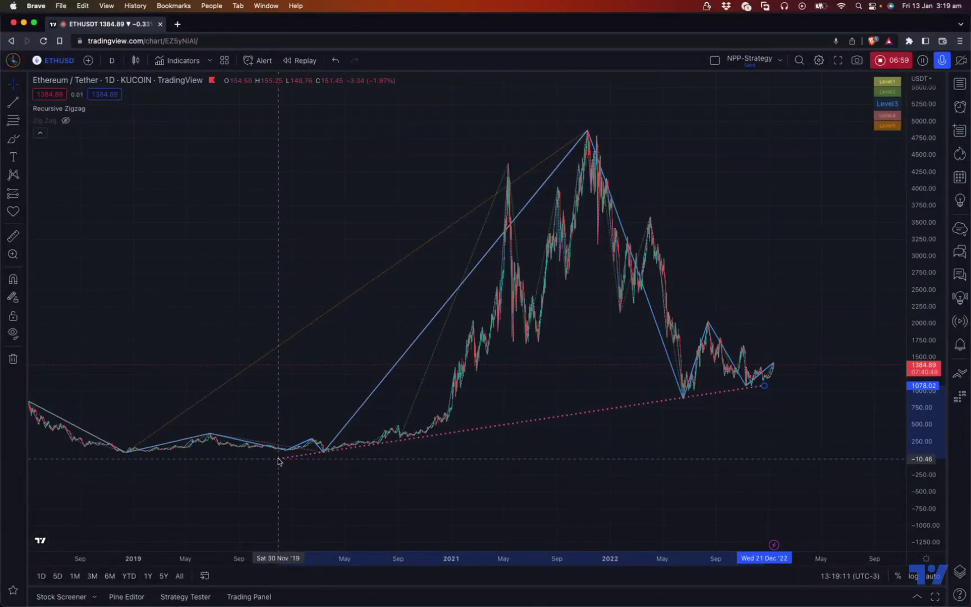
pyautogui.scroll(2, 584, 465)
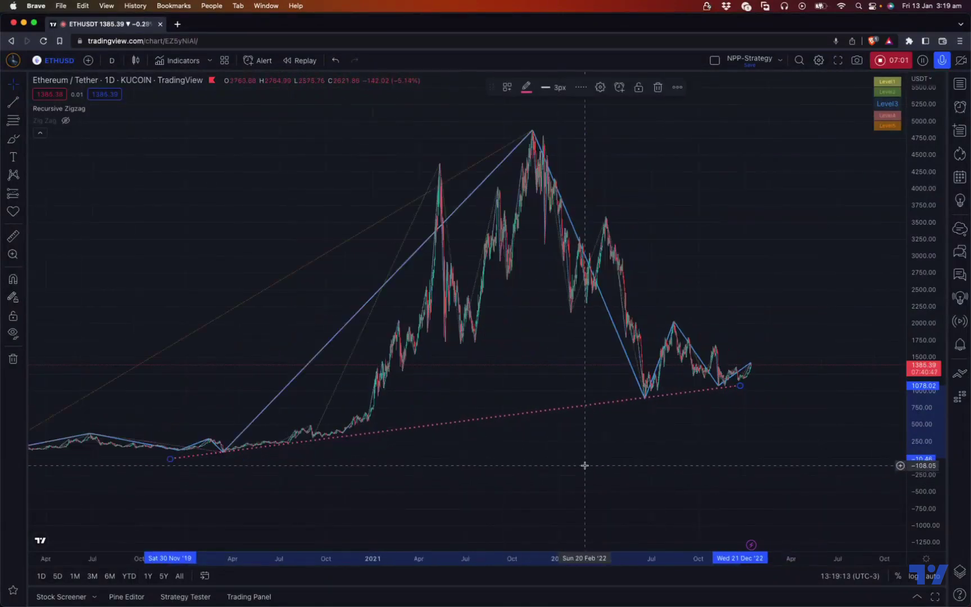
pyautogui.scroll(1, 584, 465)
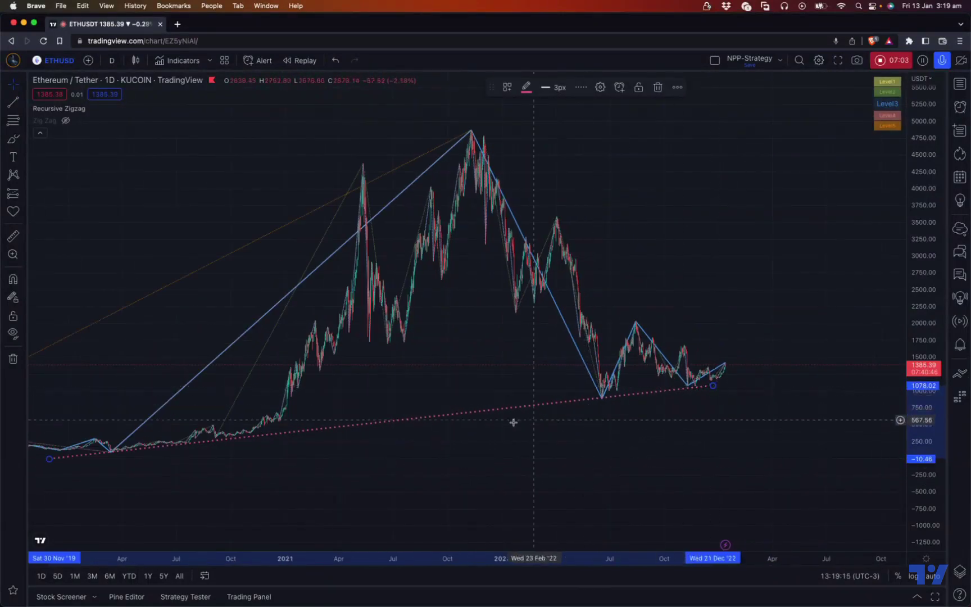
pyautogui.scroll(-2, 266, 451)
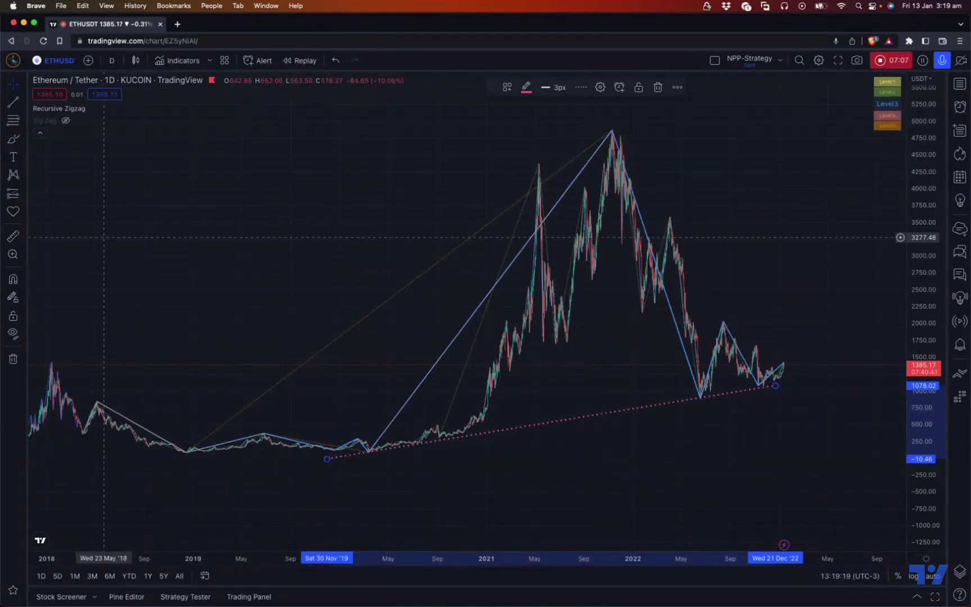
# - Draw a descending trend line over the November 2021 peak, from about 29 Sep 2021 at 5079.10 to 24 Feb 2023 at 1040.48
pyautogui.click(12, 105)
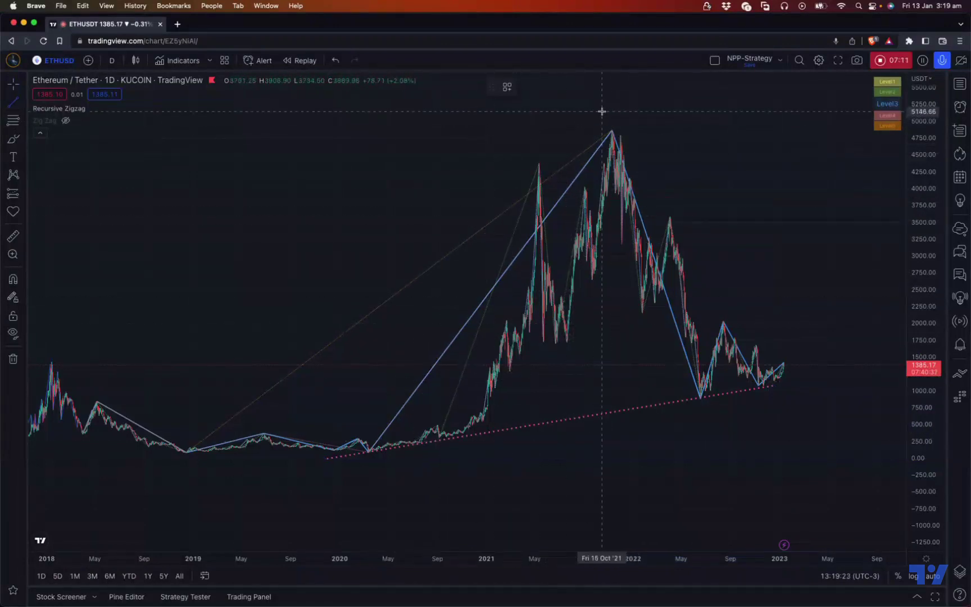
pyautogui.click(597, 119)
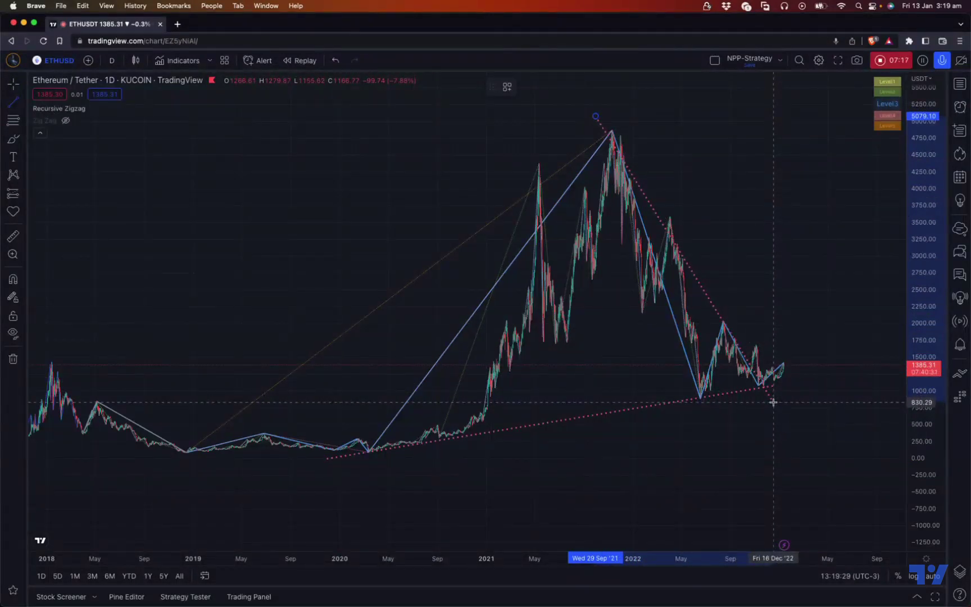
pyautogui.click(800, 387)
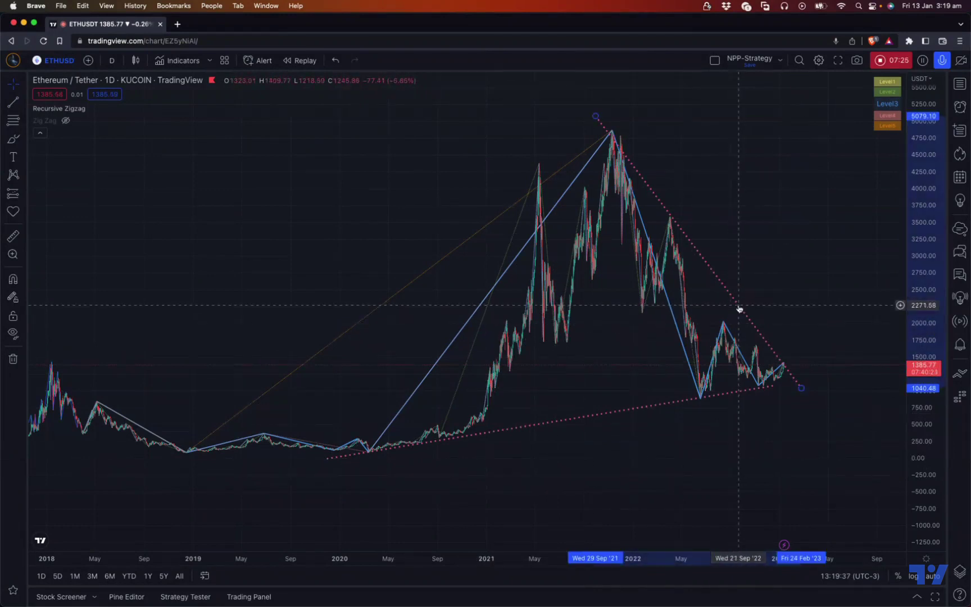
# - Delete both the descending upper trend line and the rising lower trend line from the chart
pyautogui.press('Delete')
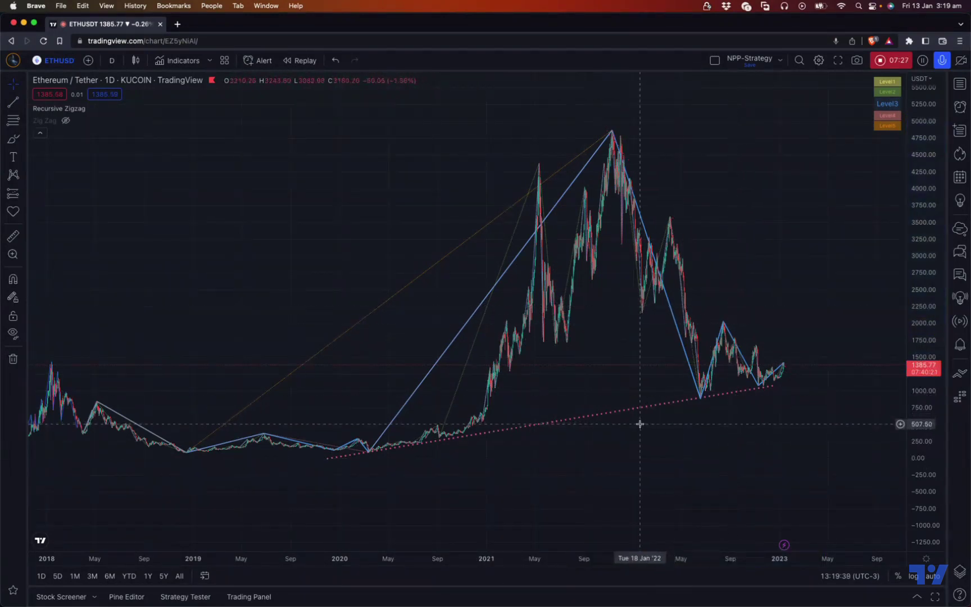
pyautogui.click(646, 409)
pyautogui.press('Delete')
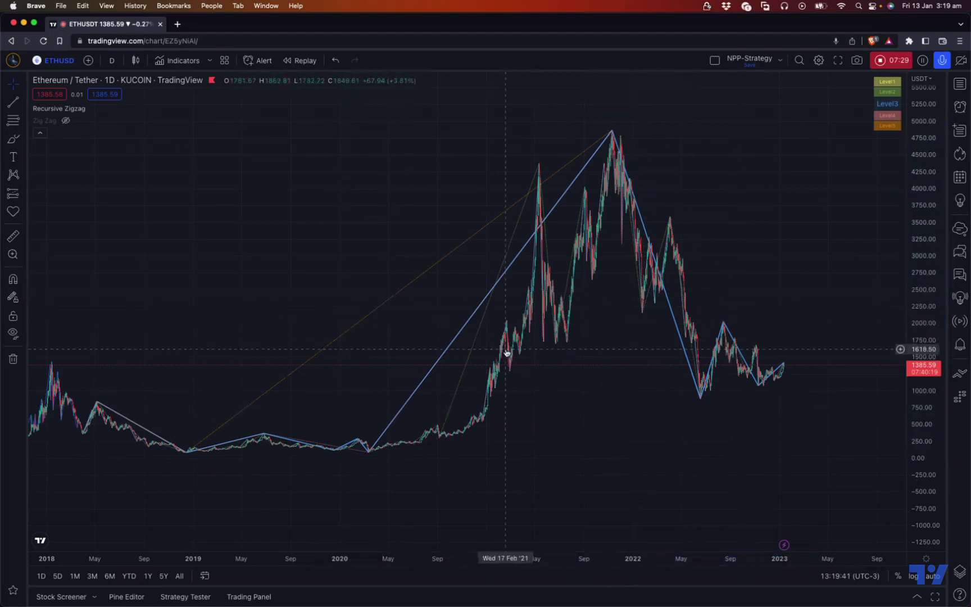
# - Set the Recursive Zigzag's highlight level to 2
pyautogui.scroll(5, 509, 351)
pyautogui.click(108, 108)
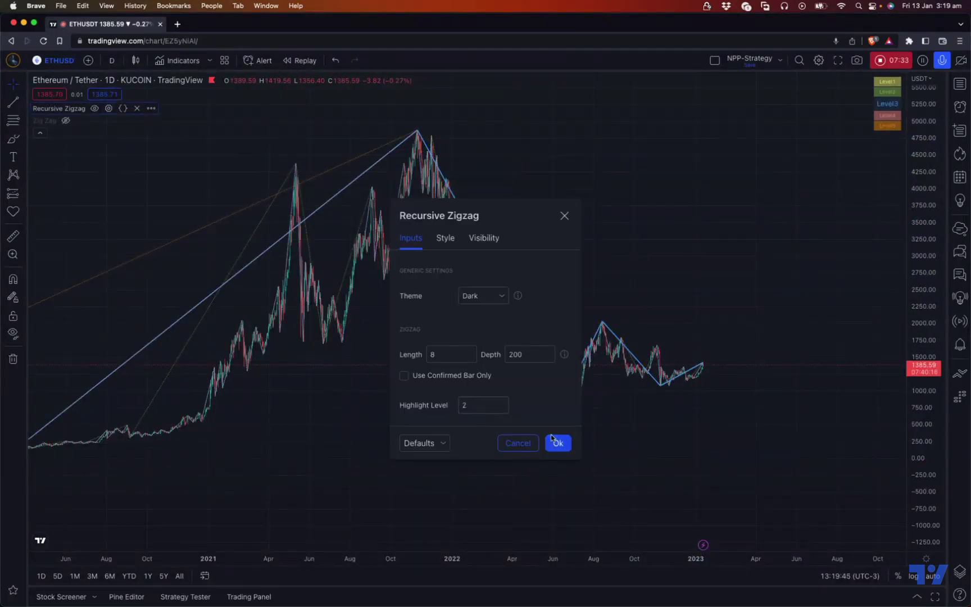
pyautogui.click(567, 446)
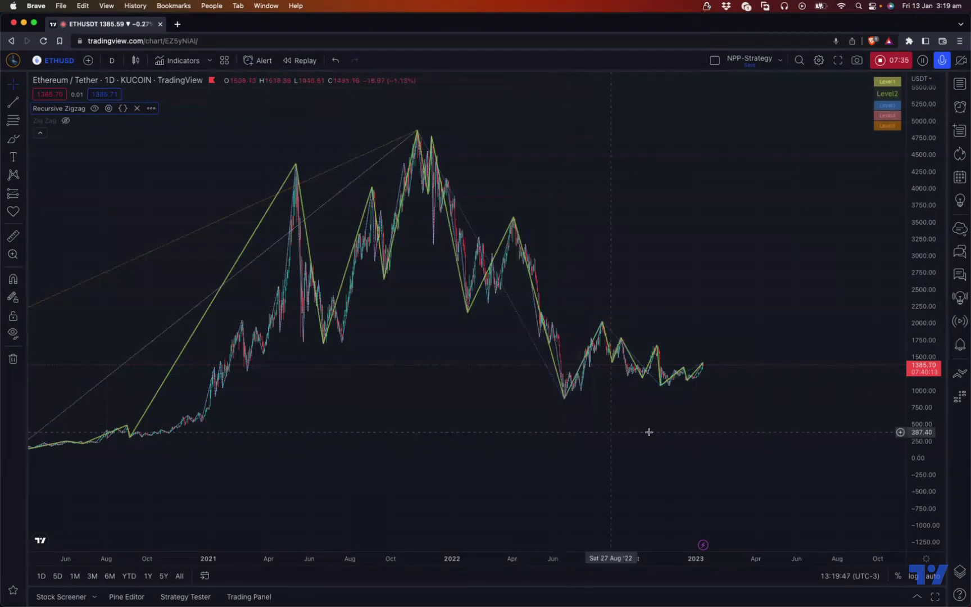
# - Draw a rising trend line under the level 2 lows and adjust its ends to about 27 May 2022 at 837.97 and 9 Feb 2023 at 1225.18
pyautogui.scroll(5, 646, 436)
pyautogui.scroll(3, 650, 412)
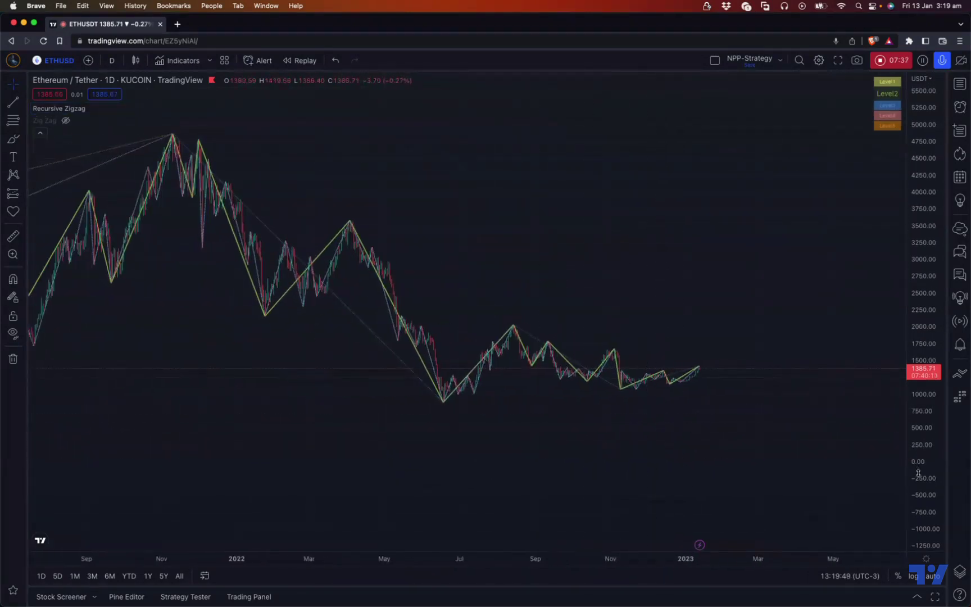
pyautogui.scroll(2, 729, 438)
pyautogui.scroll(4, 729, 438)
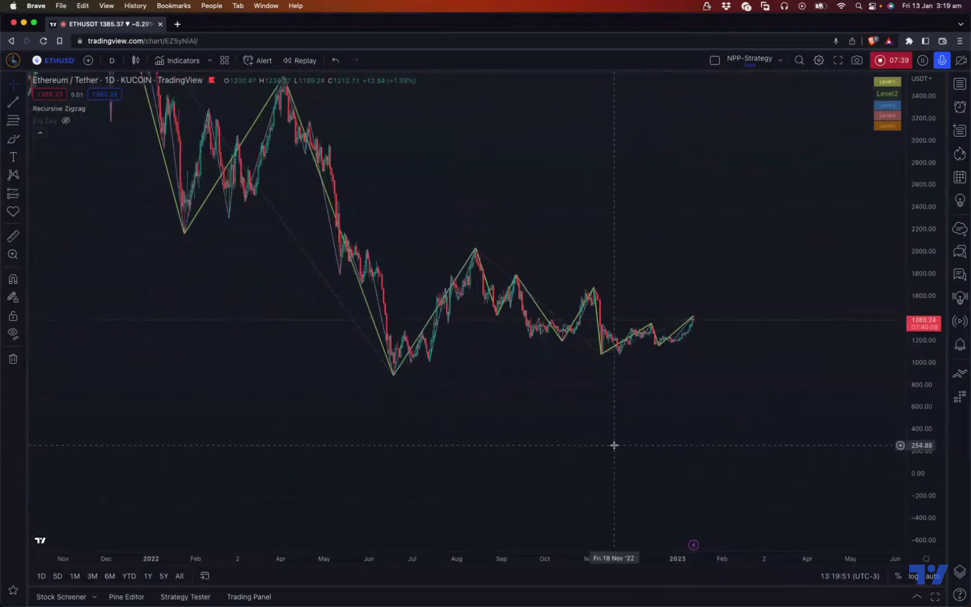
pyautogui.click(14, 101)
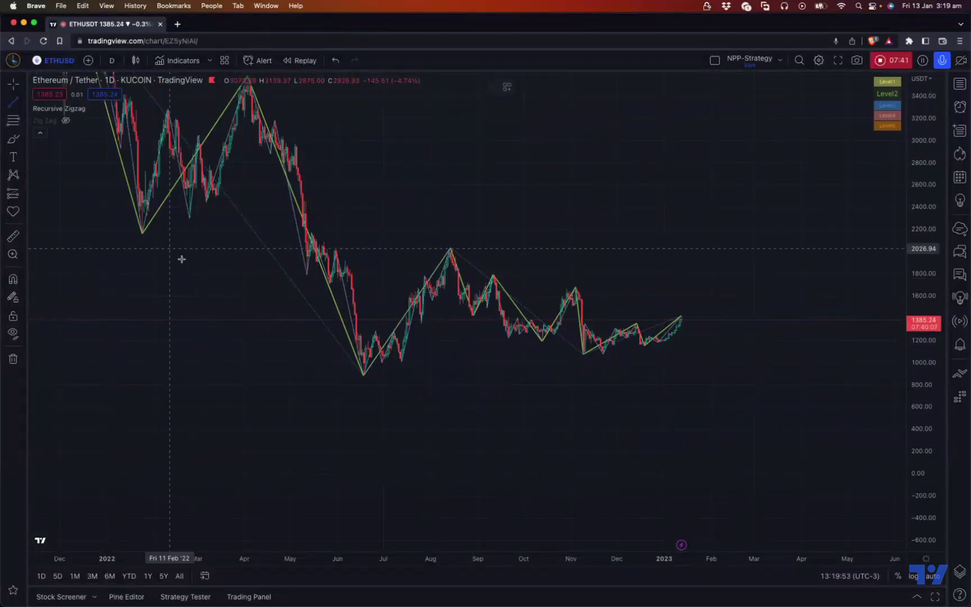
pyautogui.click(337, 381)
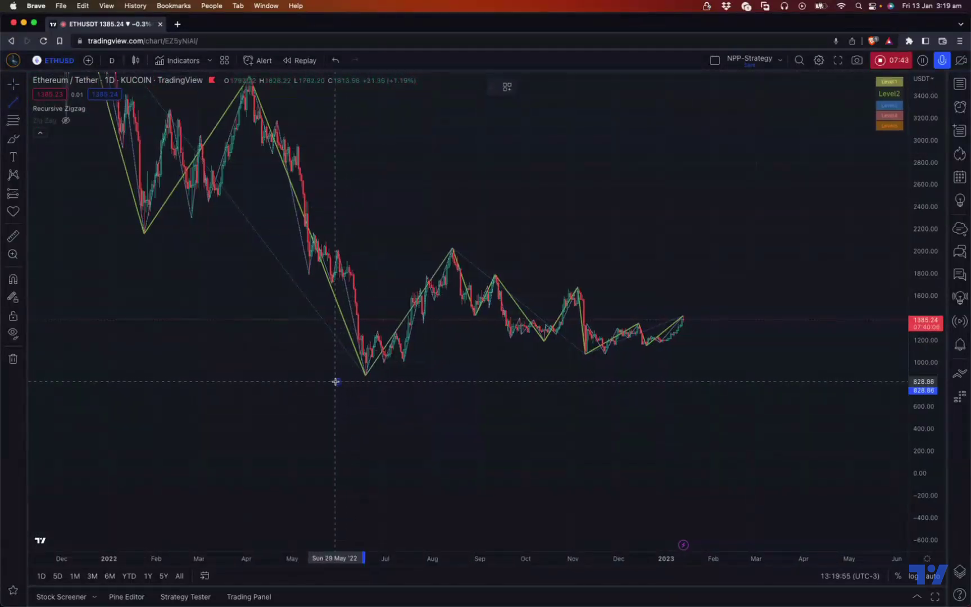
pyautogui.click(721, 338)
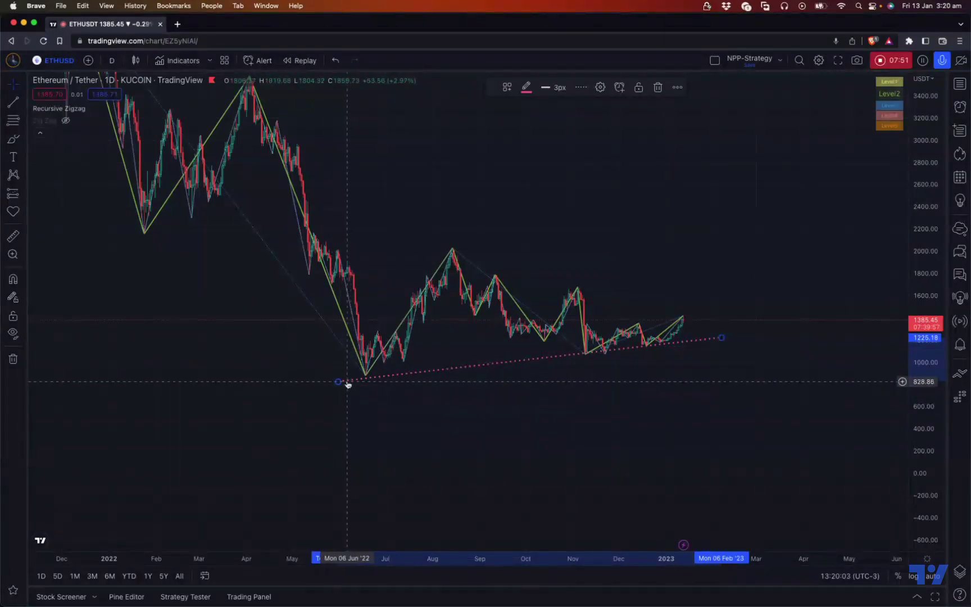
pyautogui.moveTo(339, 383); pyautogui.dragTo(332, 382)
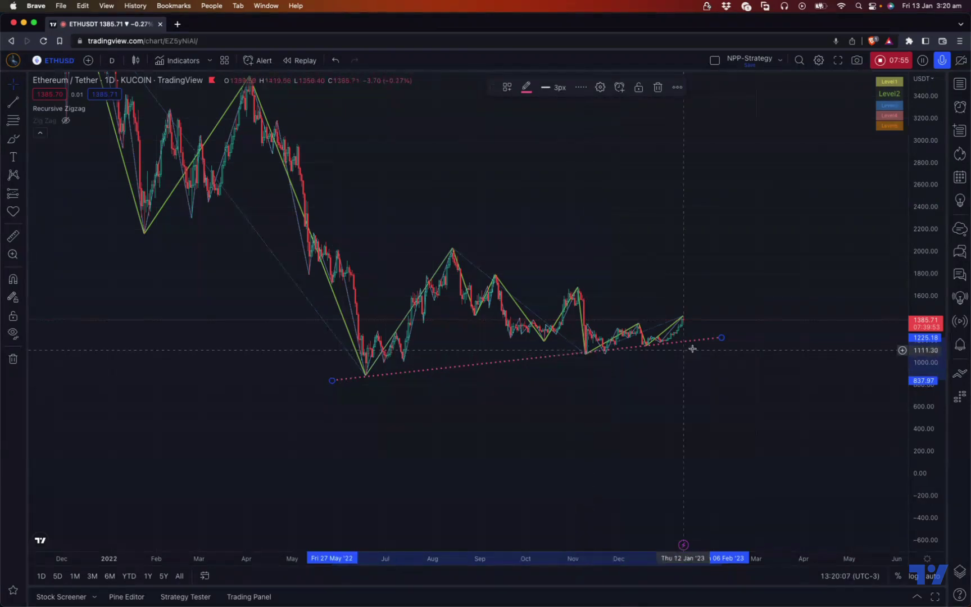
pyautogui.moveTo(722, 339); pyautogui.dragTo(726, 338)
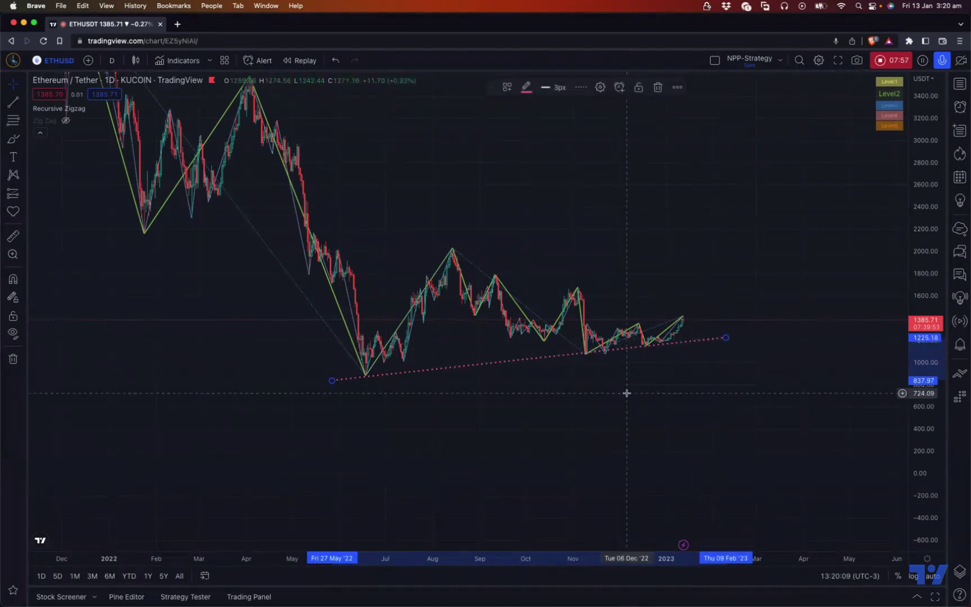
# - Draw a descending trend line from above the August 2022 high, about 31 Jul 2022 at 2086.16, to 22 Dec 2022 at 1302.63
pyautogui.click(14, 104)
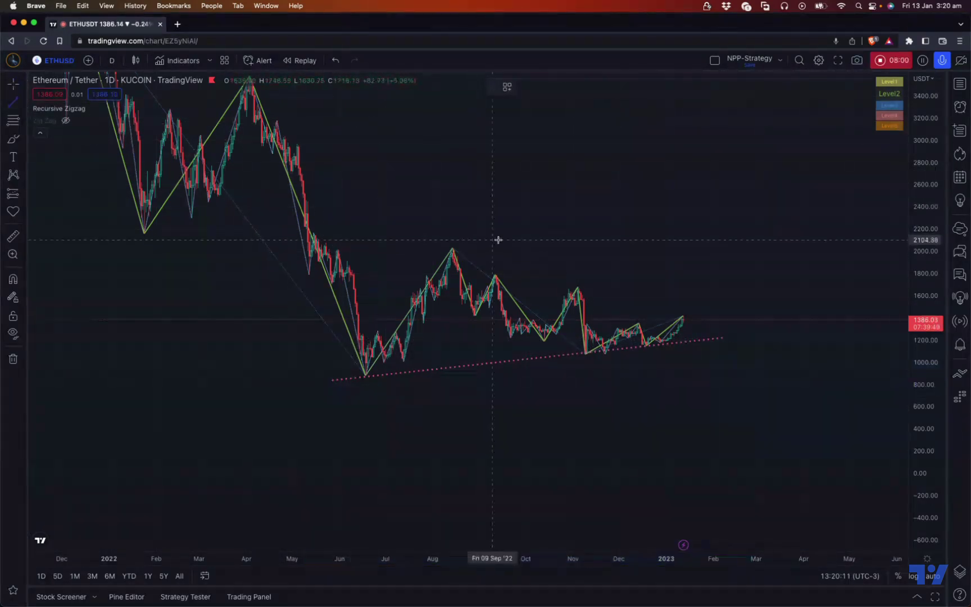
pyautogui.click(431, 242)
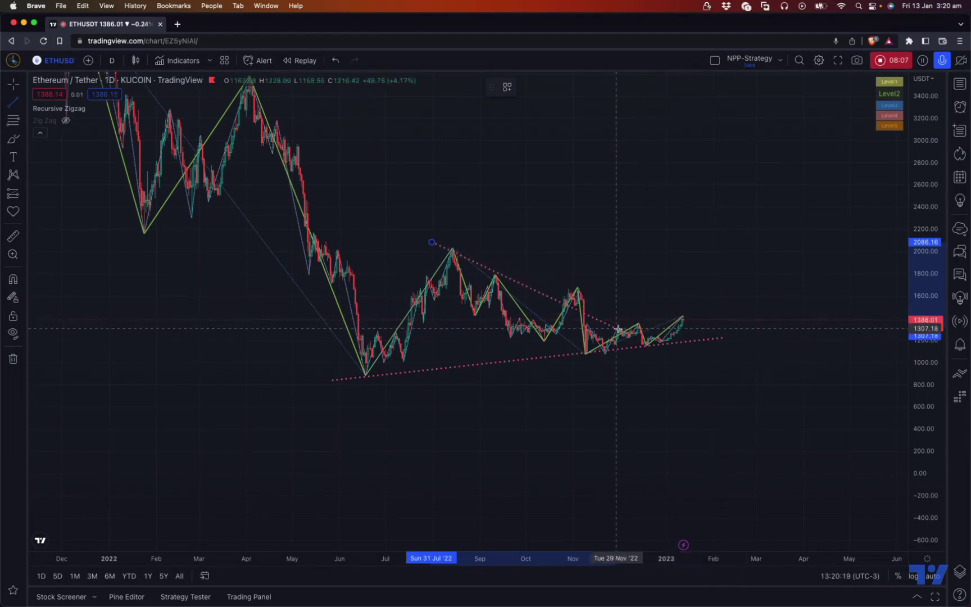
pyautogui.click(652, 329)
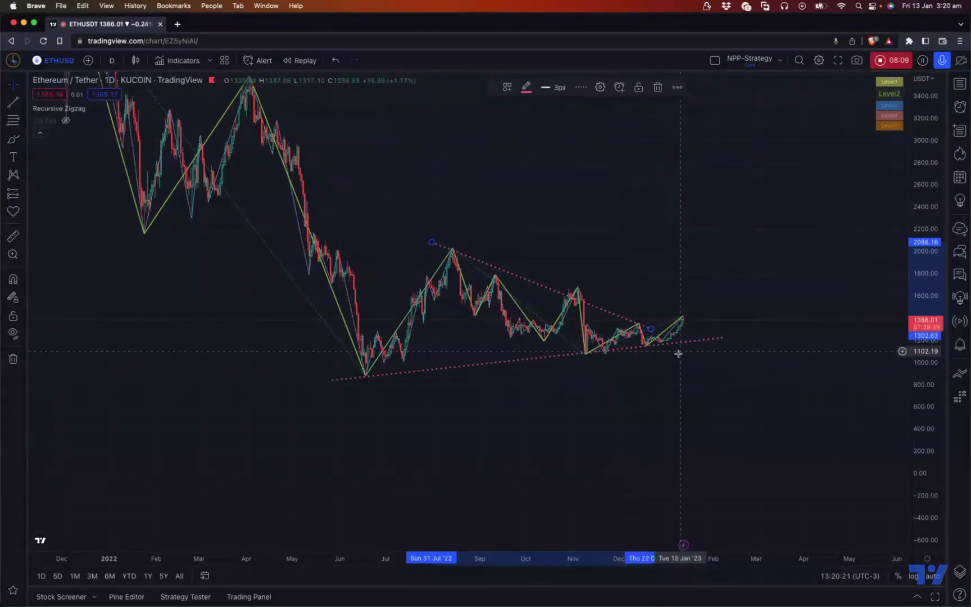
# - Reposition the descending trend line's ends to about 22 Mar 2022 at 3671.44 and 12 Jan 2023 at 1061.19, along the April and November highs
pyautogui.scroll(-3, 572, 401)
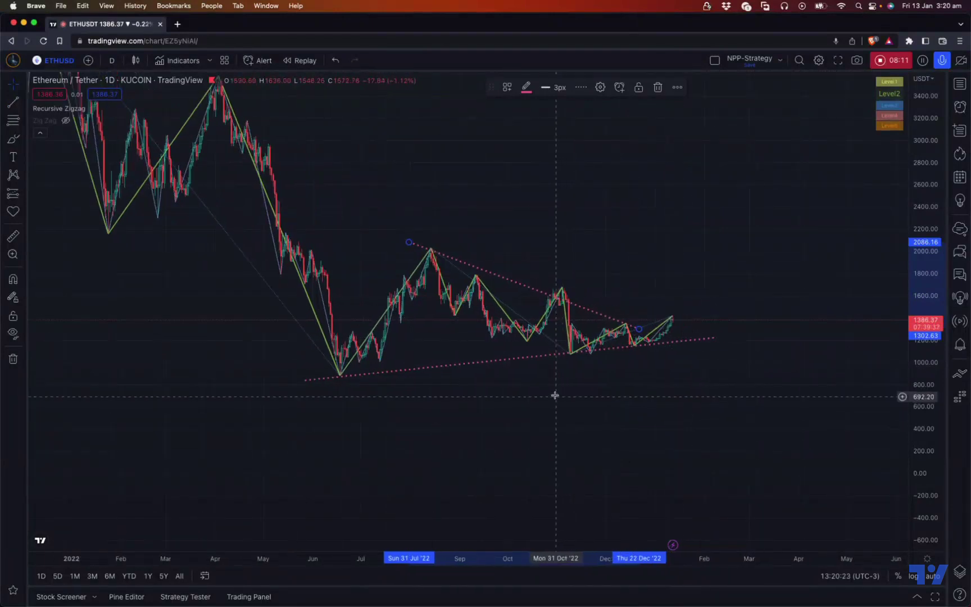
pyautogui.moveTo(554, 394); pyautogui.dragTo(551, 436)
pyautogui.moveTo(432, 321); pyautogui.dragTo(224, 143)
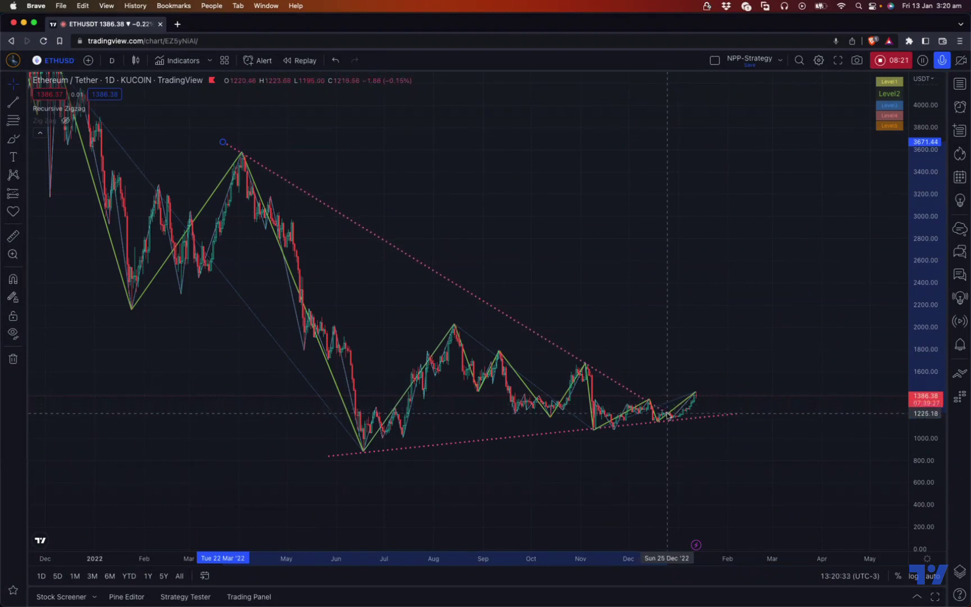
pyautogui.click(696, 432)
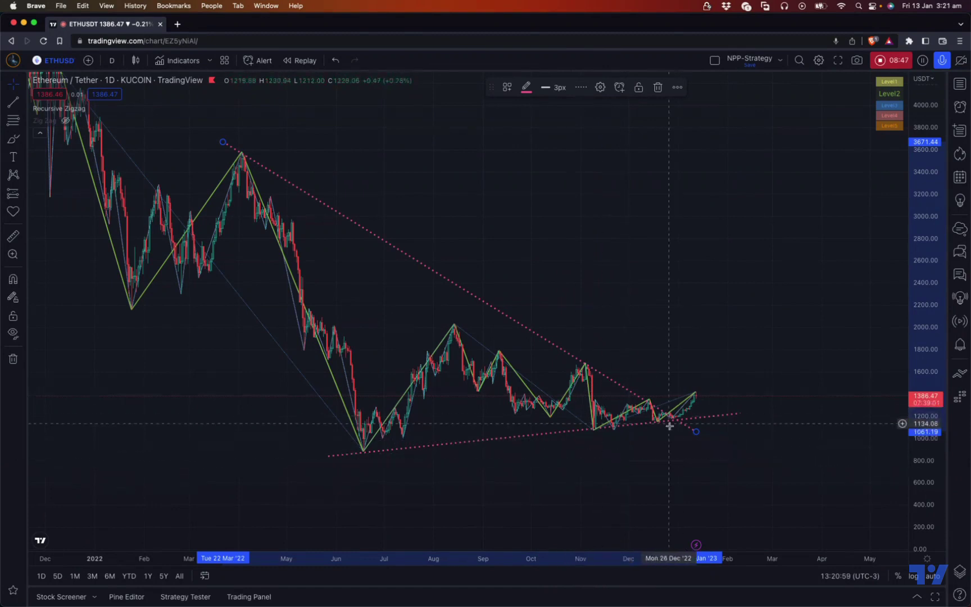
pyautogui.hscroll(3, 686, 441)
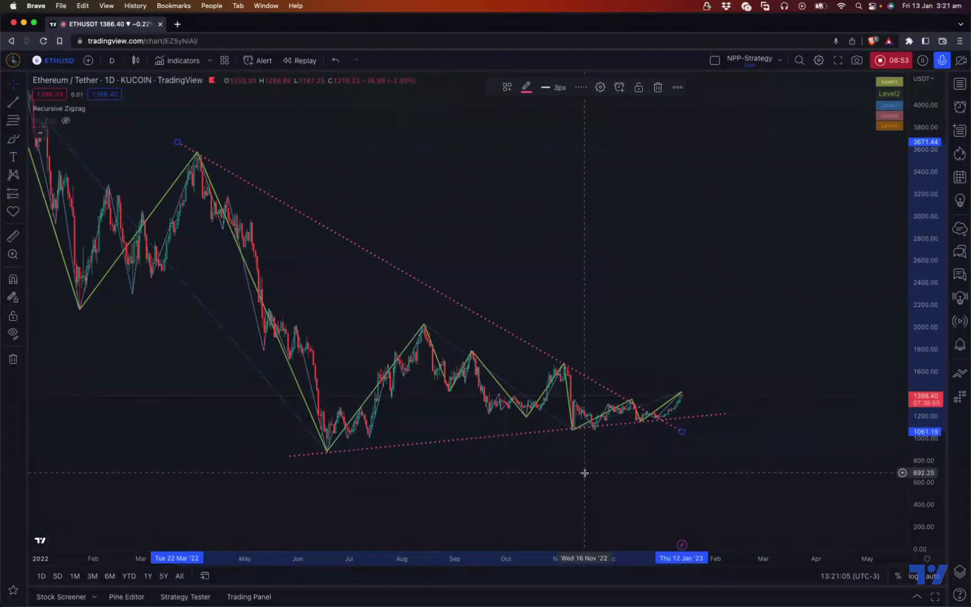
# - Set the Recursive Zigzag's highlight level to 1
pyautogui.hscroll(-10, 579, 471)
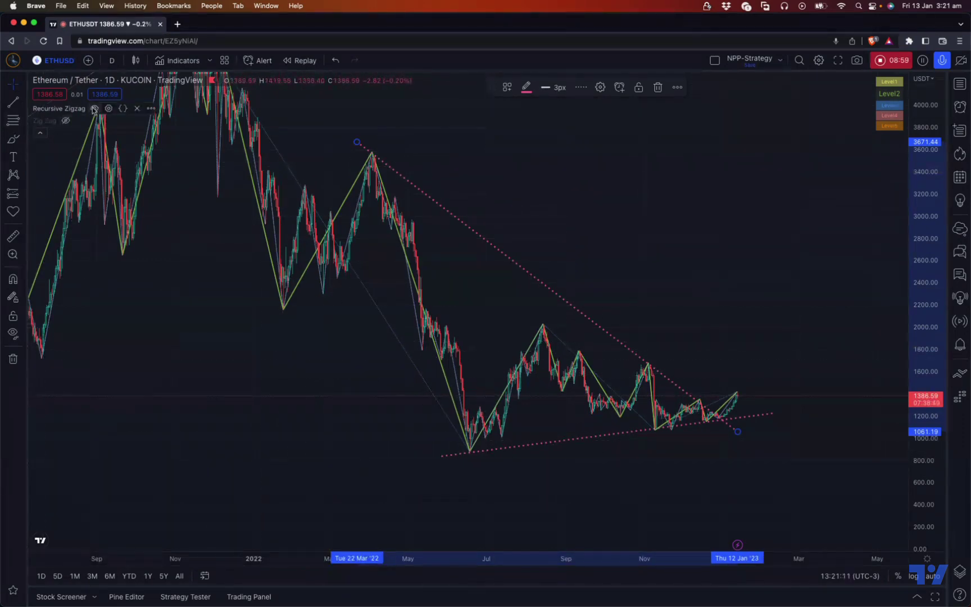
pyautogui.click(110, 109)
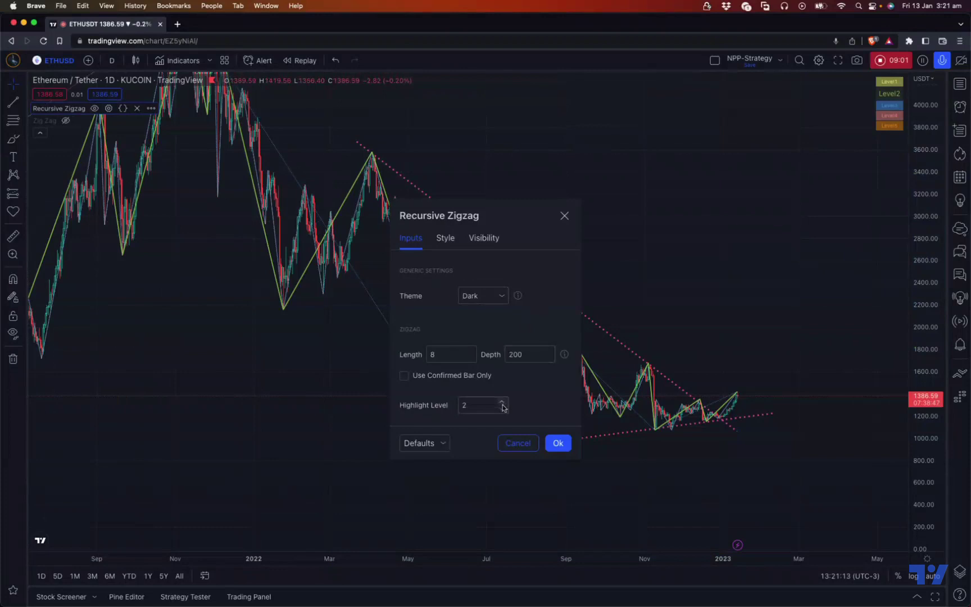
pyautogui.click(558, 444)
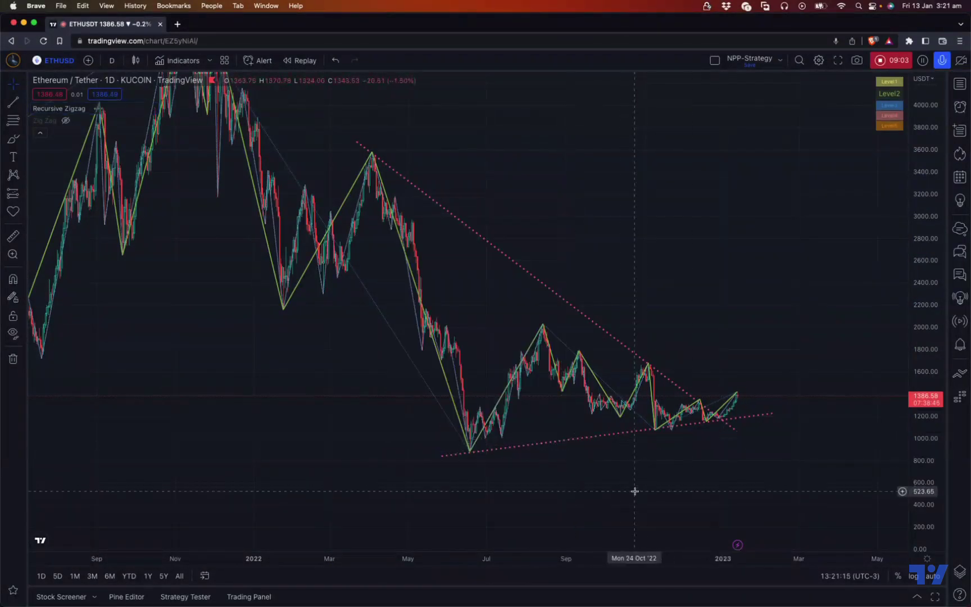
# - Draw a nearly horizontal trend line over the level 1 highs from 8 Nov 2022 to about 5 Jan 2023 at 1334.51
pyautogui.scroll(3, 632, 489)
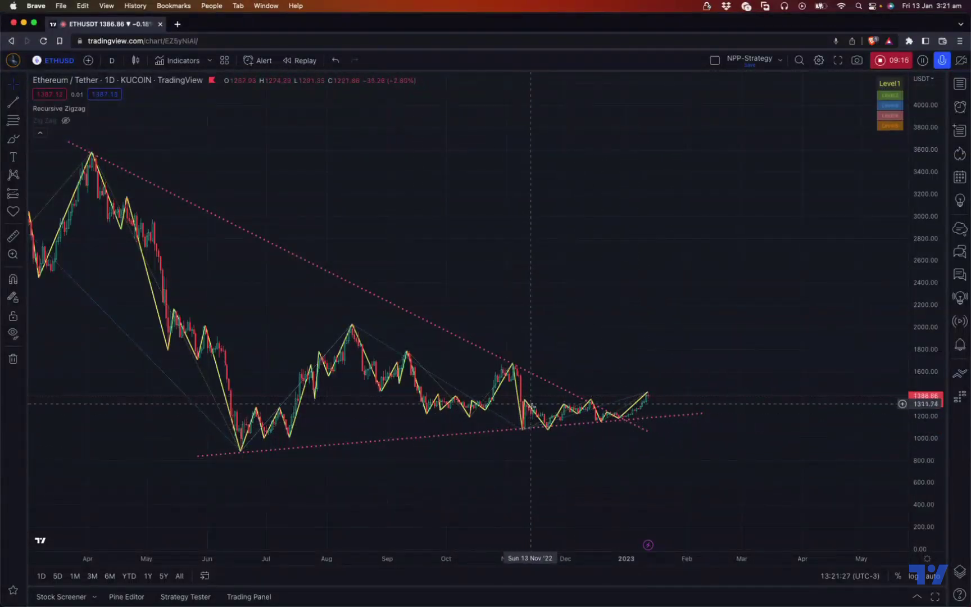
pyautogui.scroll(3, 542, 468)
pyautogui.hotkey('alt', 't')
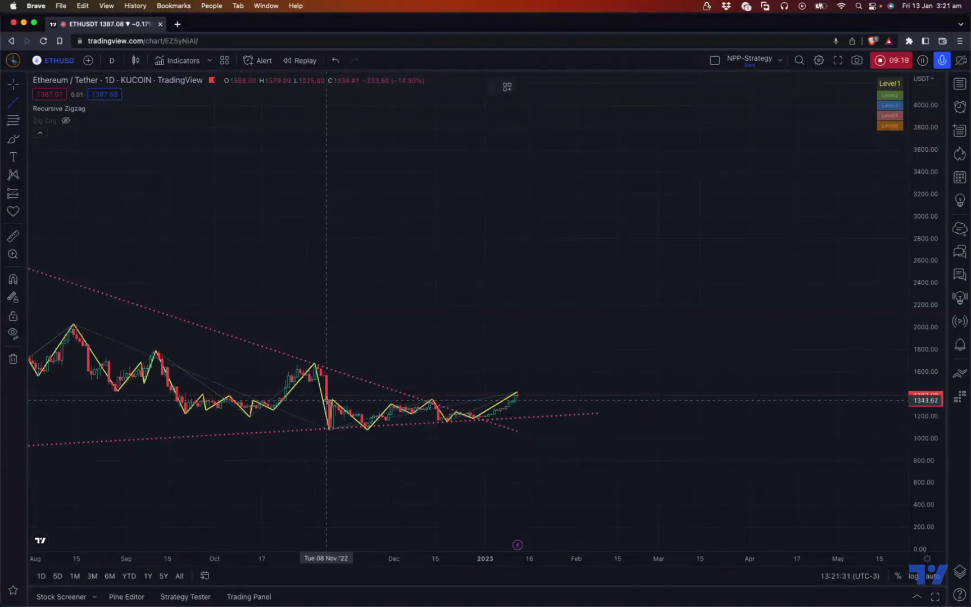
pyautogui.click(327, 400)
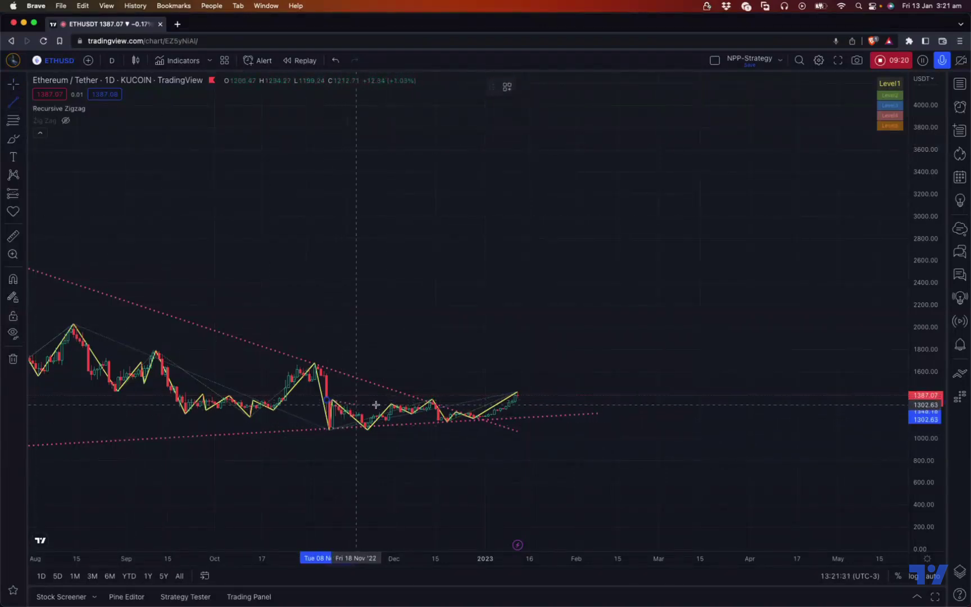
pyautogui.click(497, 401)
# - Delete the long descending trend line and adjust the nearly horizontal line to start on 8 Nov 2022 at about 1316.29 and end in late January 2023
pyautogui.click(291, 359)
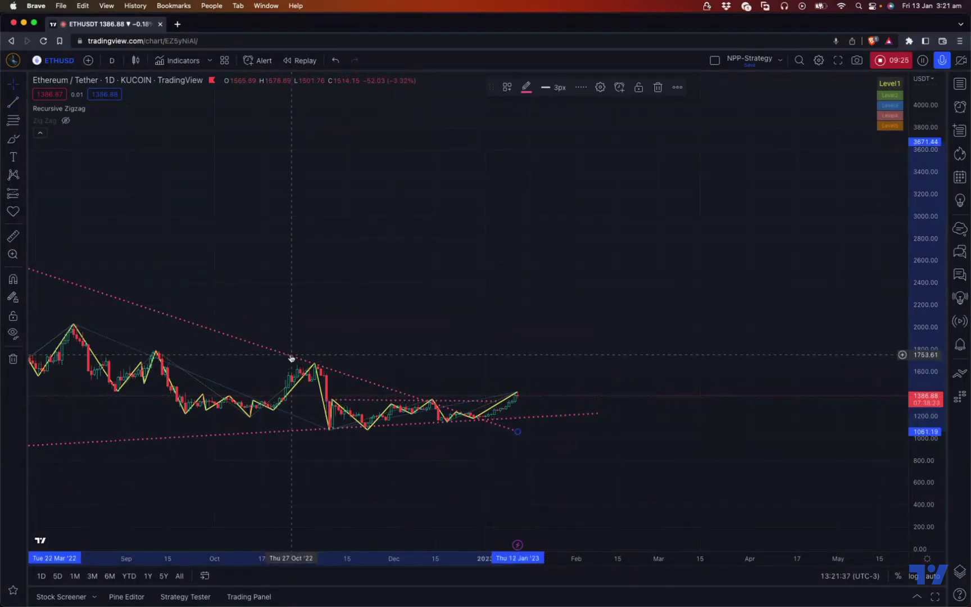
pyautogui.press('Delete')
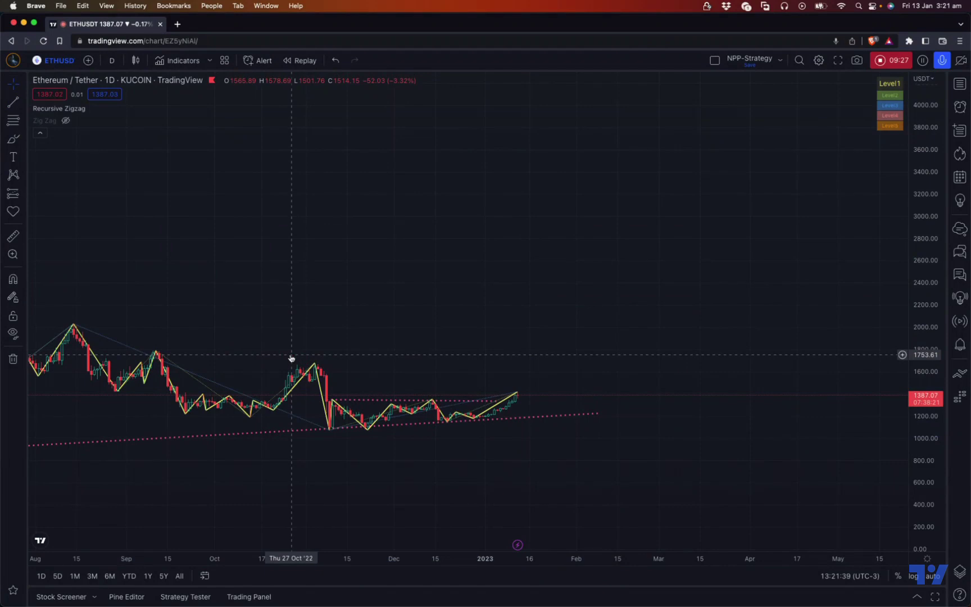
pyautogui.click(332, 402)
pyautogui.moveTo(327, 400); pyautogui.dragTo(328, 402)
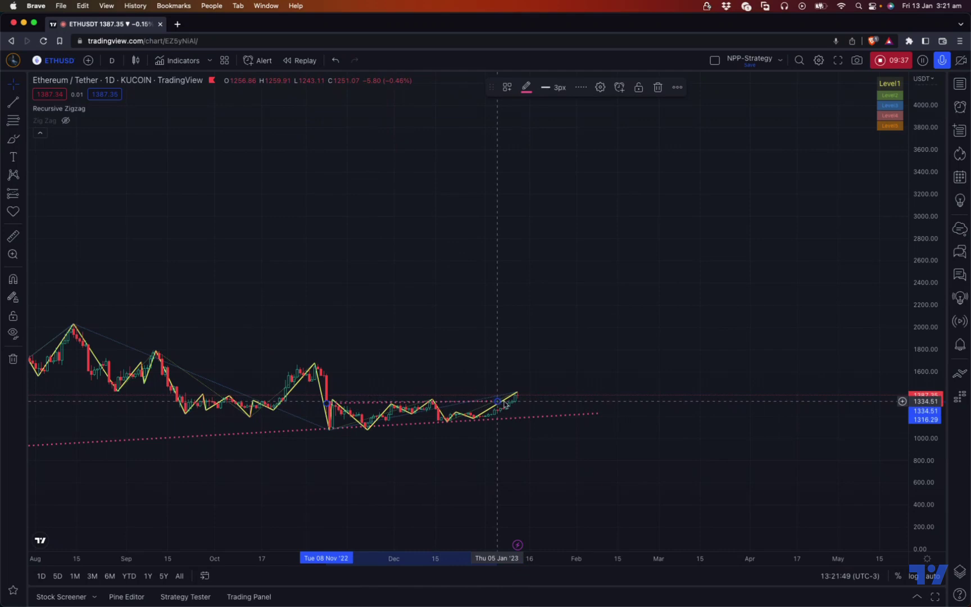
pyautogui.moveTo(503, 401); pyautogui.dragTo(517, 402)
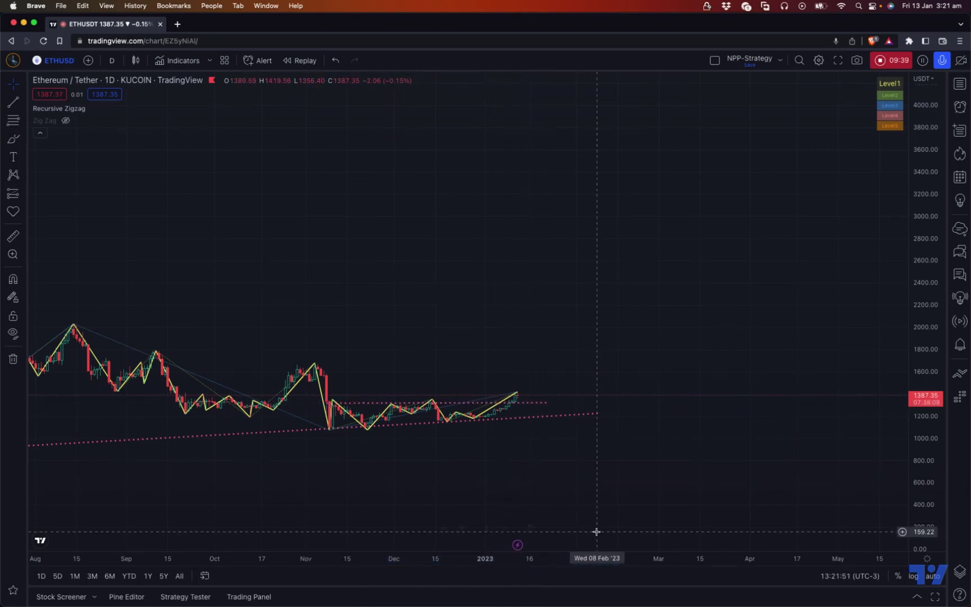
# - Examine the level 1 swings against the nearly horizontal upper trend line and the rising lower trend line at different time and price scales
pyautogui.scroll(-3, 462, 468)
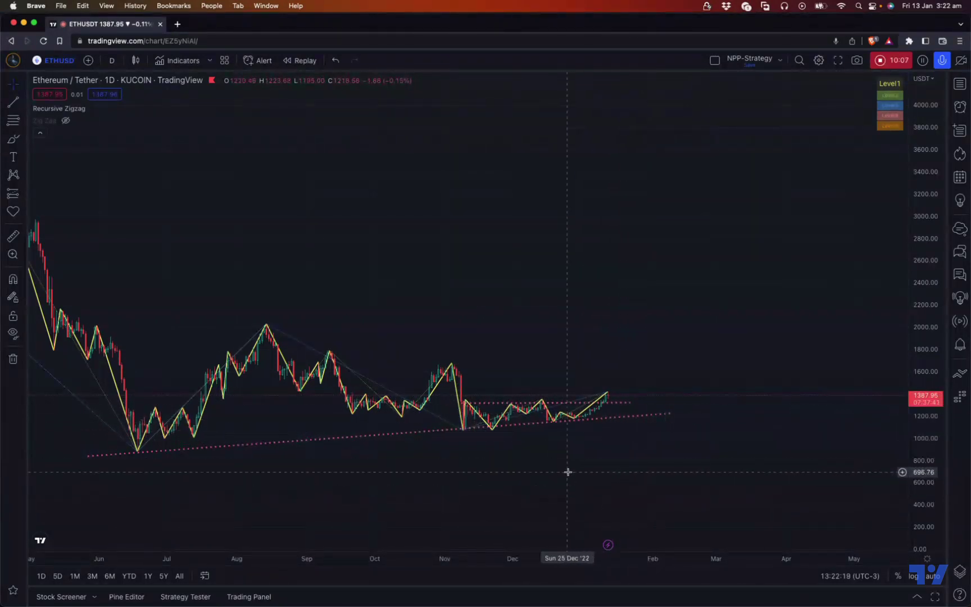
pyautogui.hscroll(5, 565, 482)
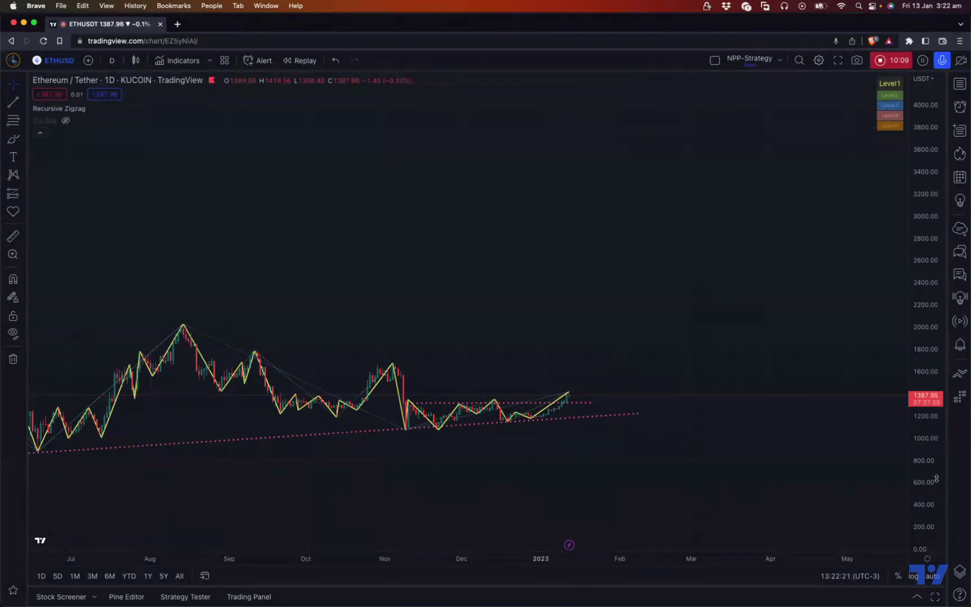
pyautogui.moveTo(936, 478); pyautogui.dragTo(930, 427)
pyautogui.scroll(-6, 843, 292)
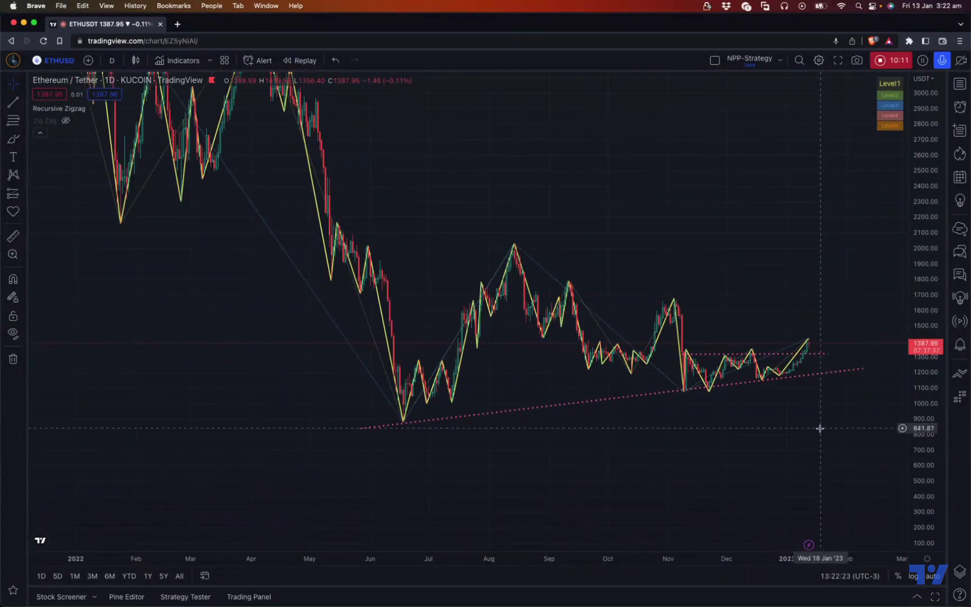
pyautogui.scroll(-1, 811, 451)
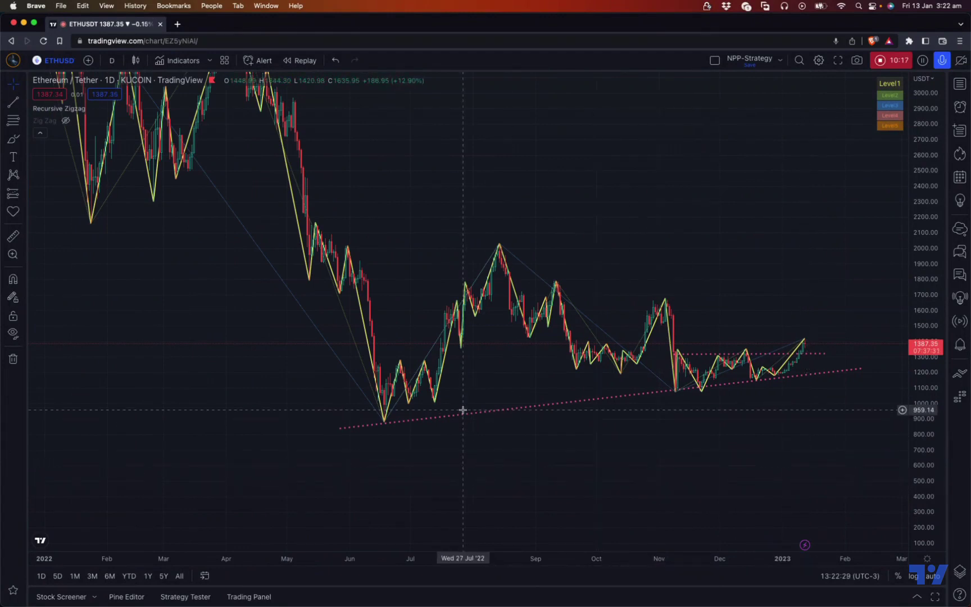
pyautogui.scroll(1, 559, 467)
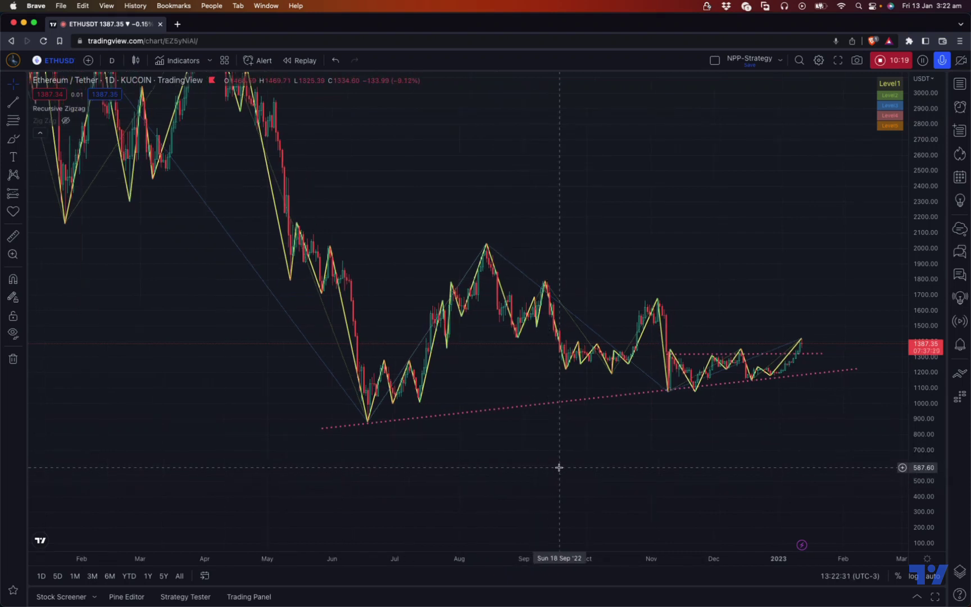
pyautogui.scroll(2, 559, 467)
pyautogui.scroll(-1, 590, 451)
pyautogui.hscroll(3, 589, 450)
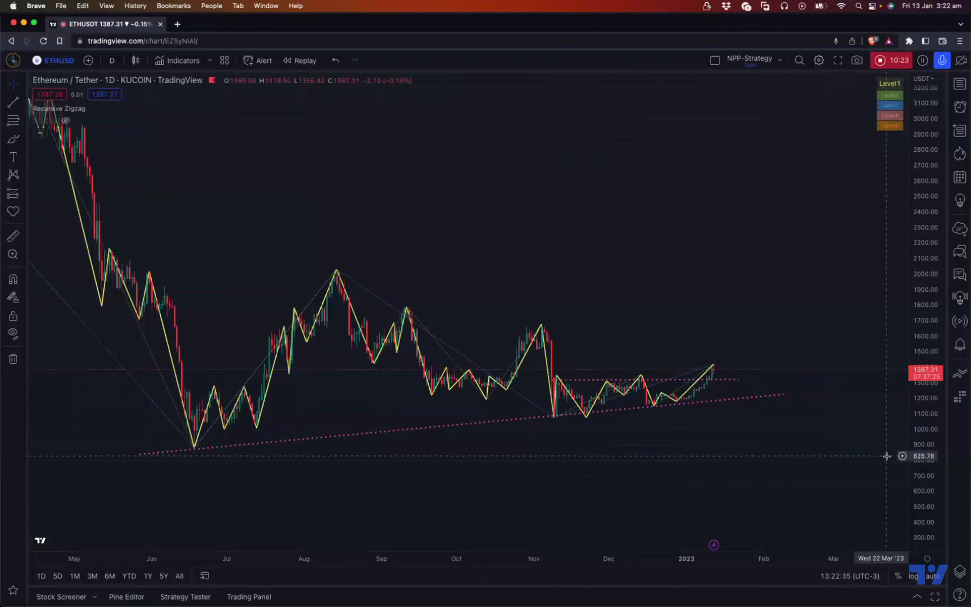
pyautogui.scroll(2, 676, 472)
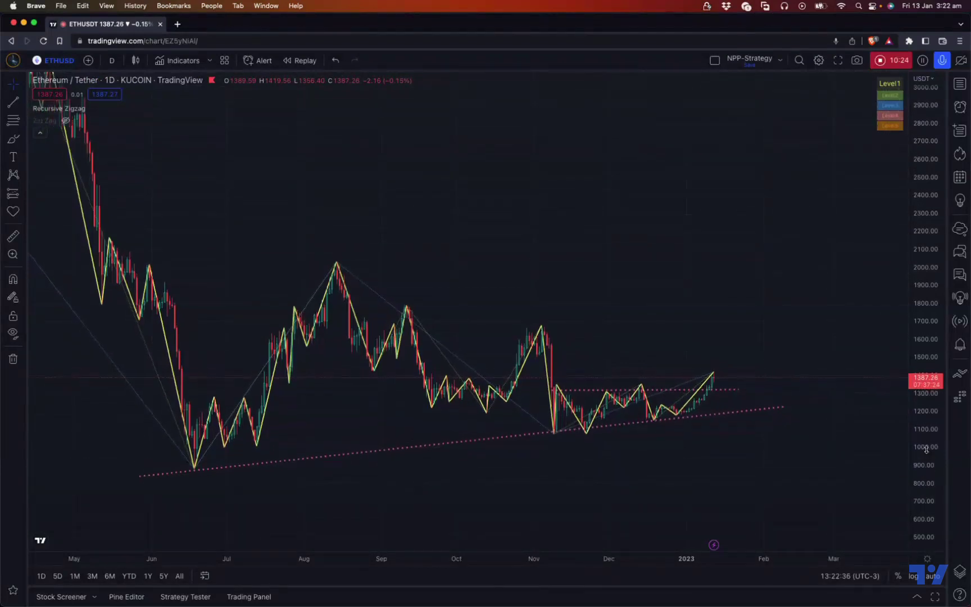
pyautogui.click(427, 445)
pyautogui.click(511, 465)
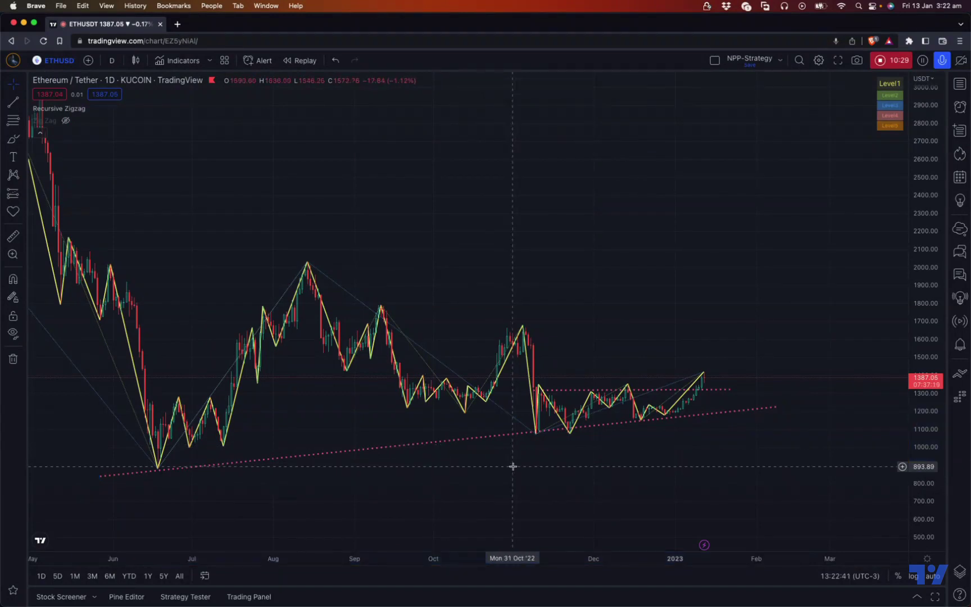
pyautogui.scroll(1, 608, 469)
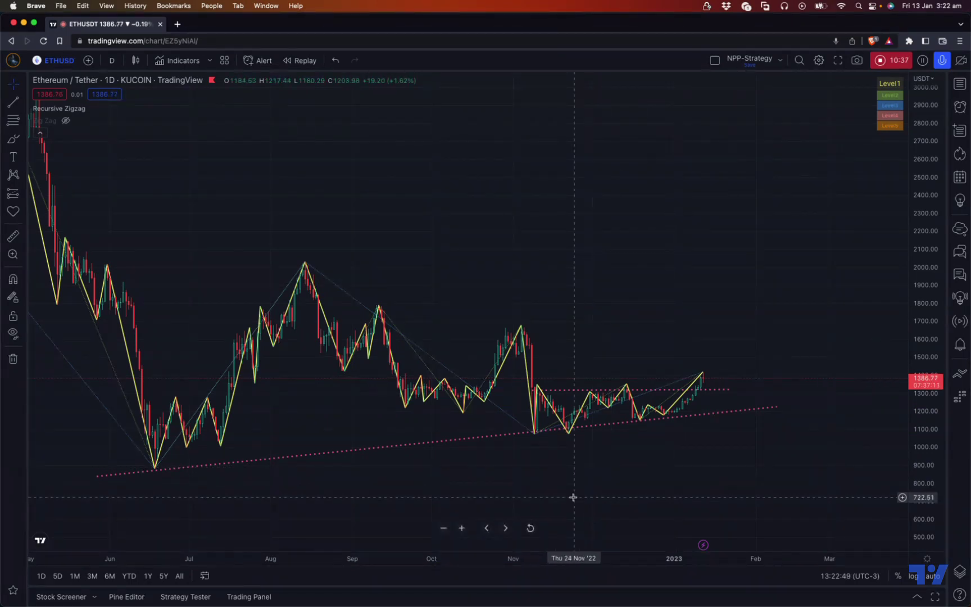
pyautogui.scroll(-2, 669, 365)
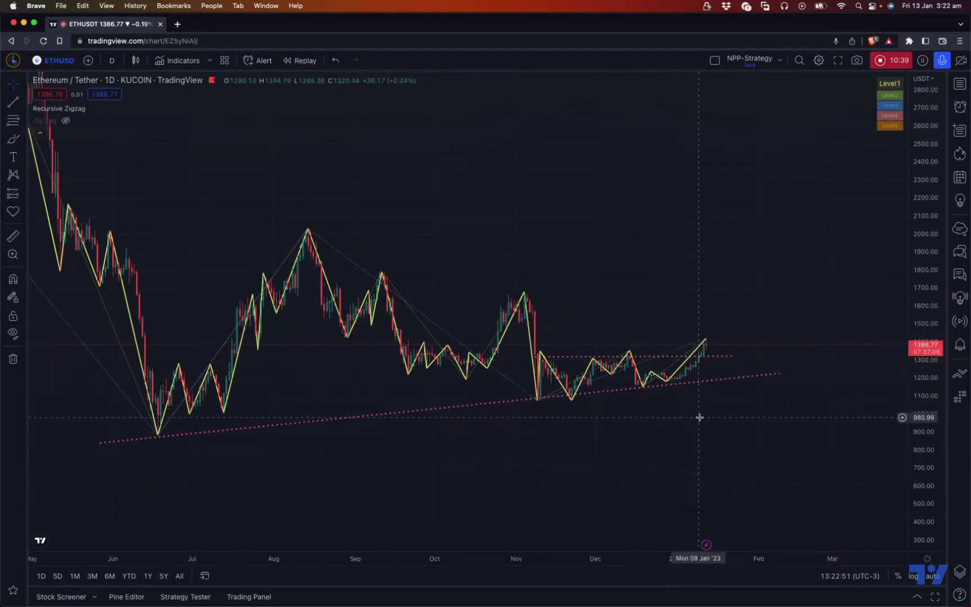